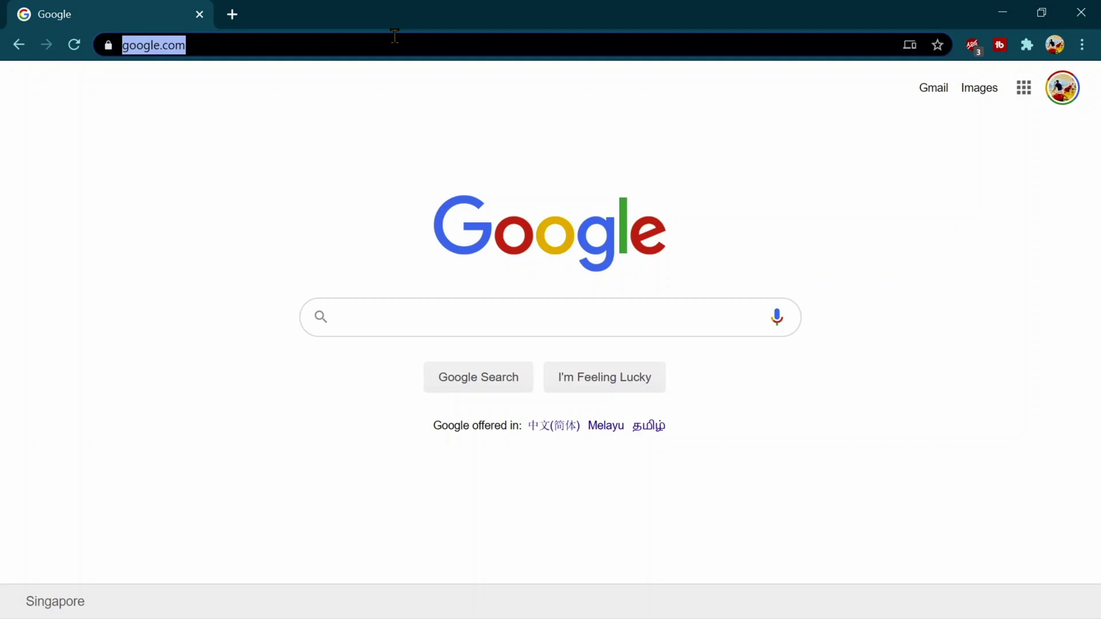
{"action": "type", "text": "ww"}
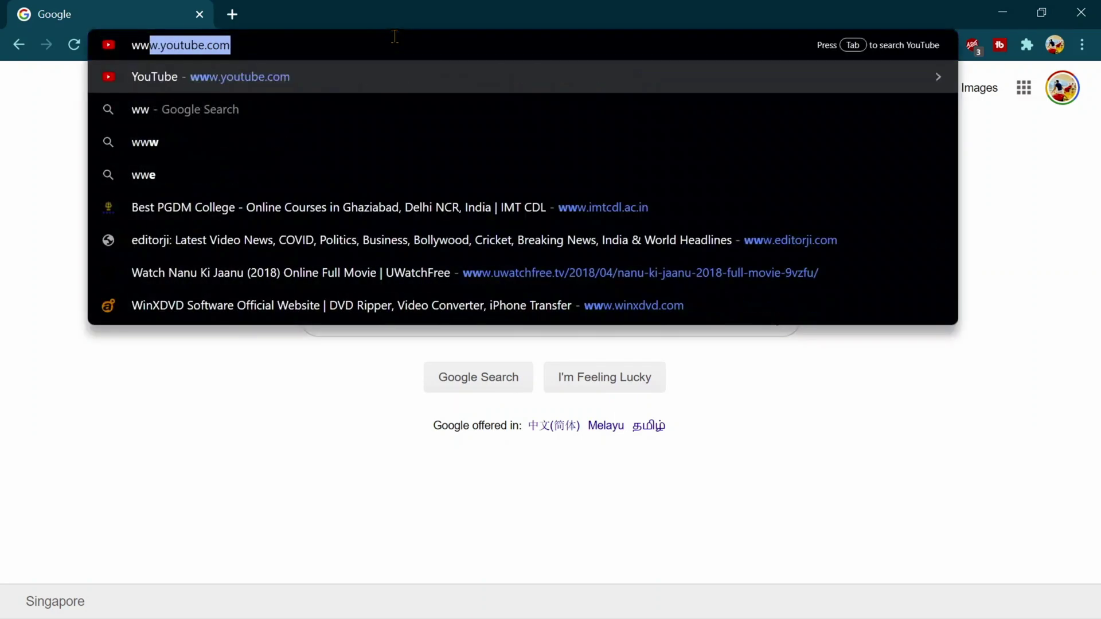
{"action": "type", "text": "w.powerbi.com"}
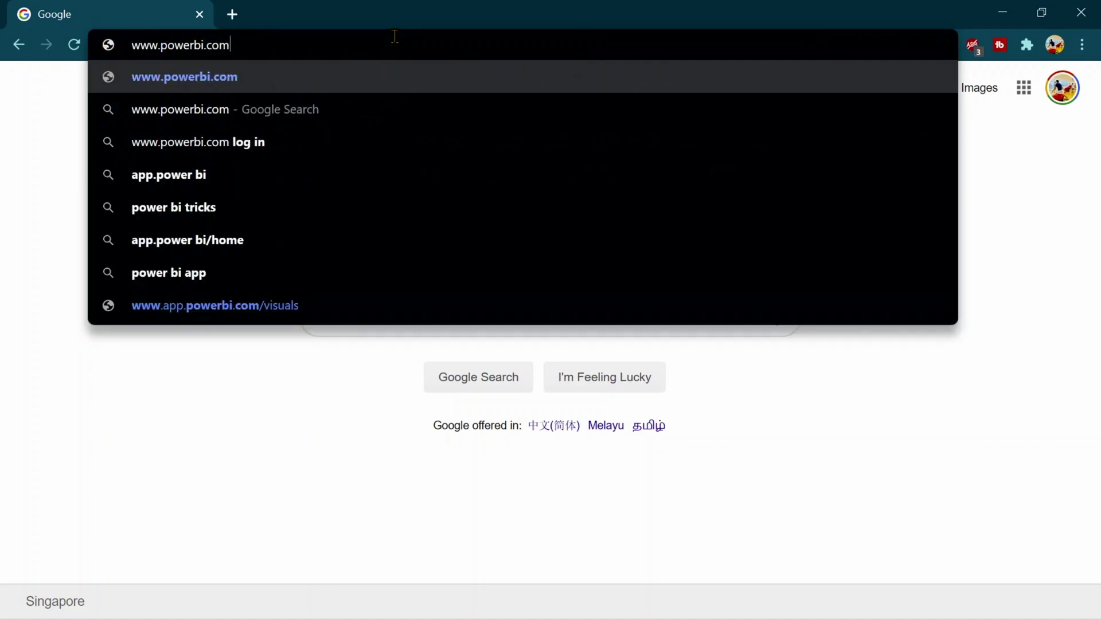
{"action": "key", "text": "Return"}
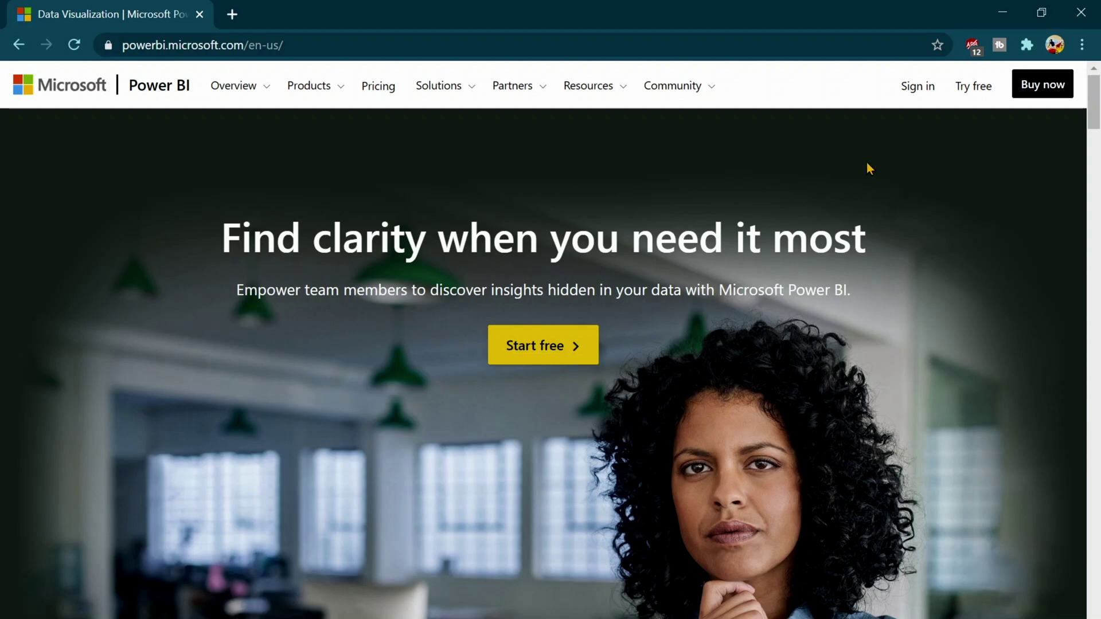
{"action": "left_click", "coordinate": [910, 91]}
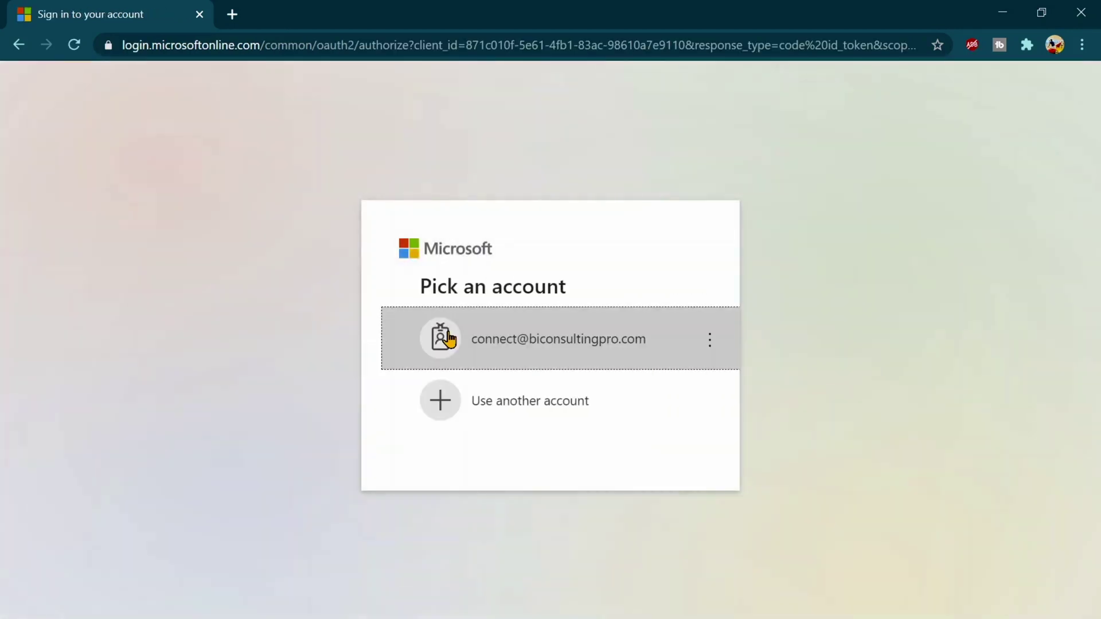
{"action": "left_click", "coordinate": [468, 345]}
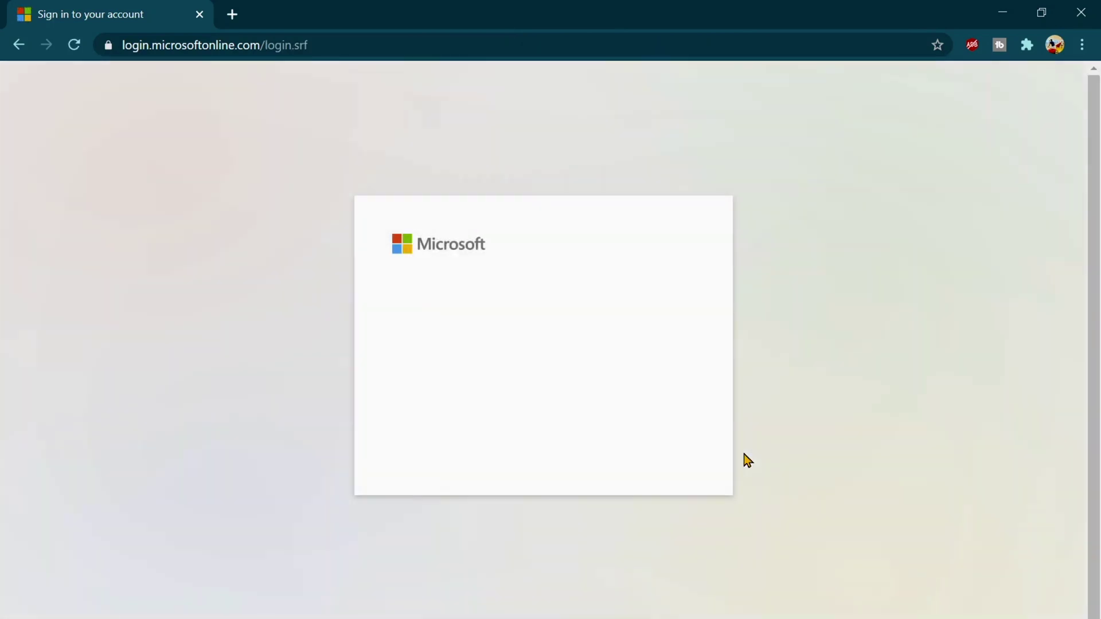
{"action": "left_click", "coordinate": [659, 460]}
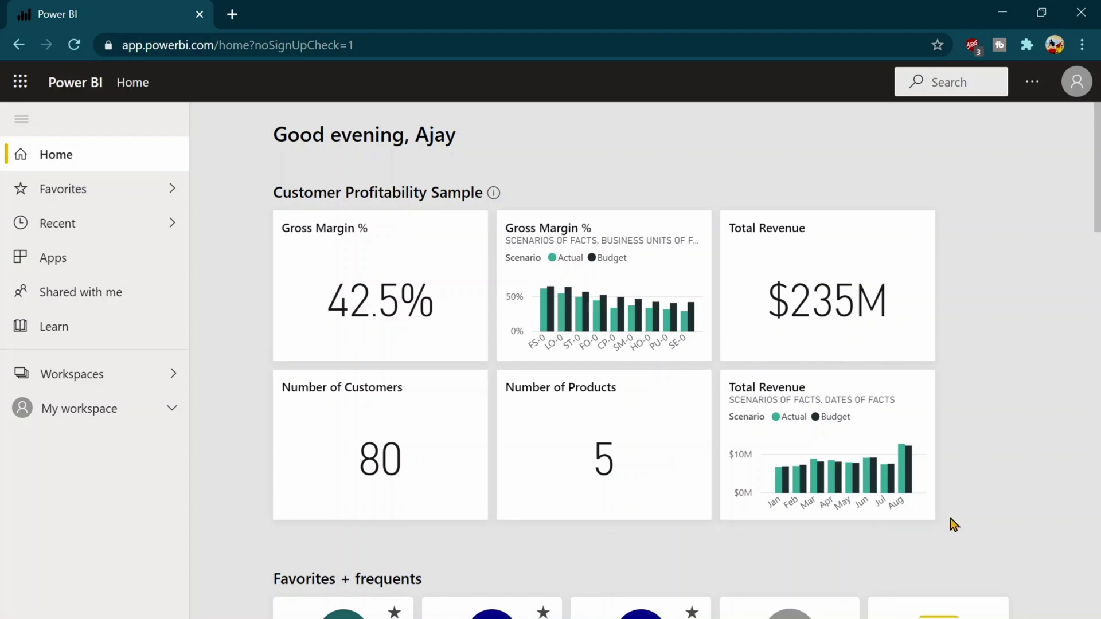
{"action": "scroll", "coordinate": [950, 518], "scroll_direction": "down", "scroll_amount": 6}
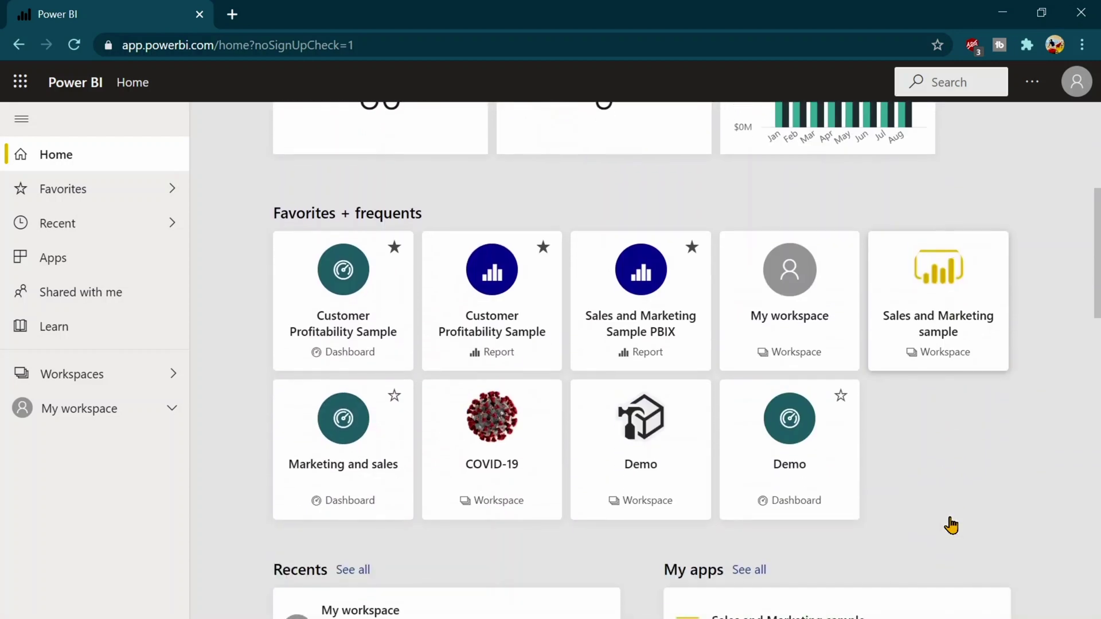
{"action": "scroll", "coordinate": [950, 525], "scroll_direction": "down", "scroll_amount": 7}
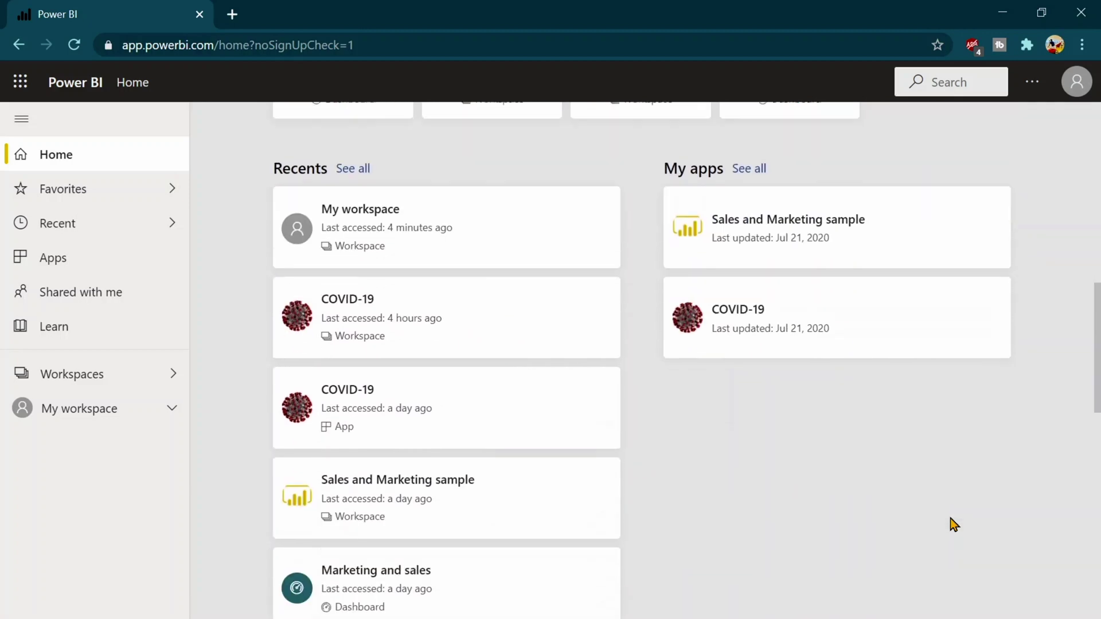
{"action": "scroll", "coordinate": [953, 525], "scroll_direction": "down", "scroll_amount": 6}
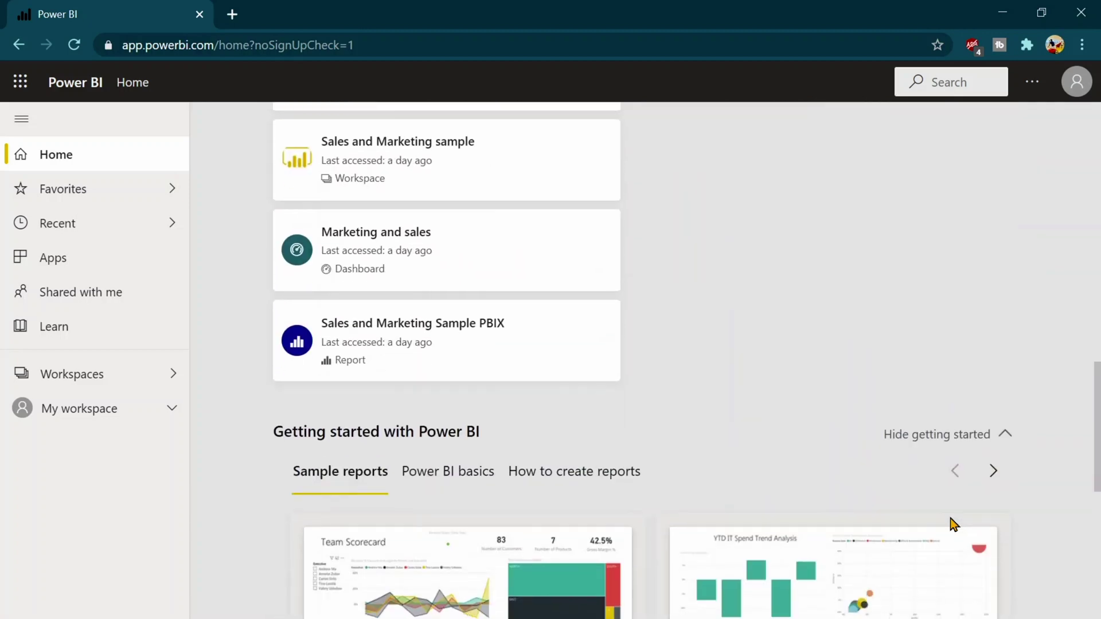
{"action": "scroll", "coordinate": [953, 525], "scroll_direction": "up", "scroll_amount": 13}
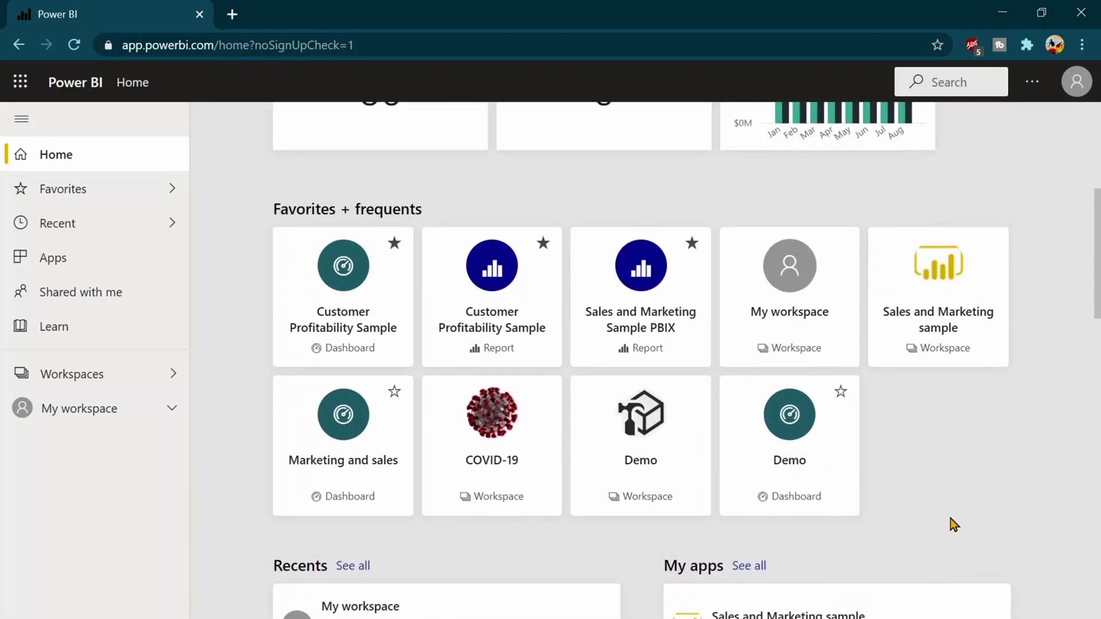
{"action": "scroll", "coordinate": [954, 525], "scroll_direction": "up", "scroll_amount": 6}
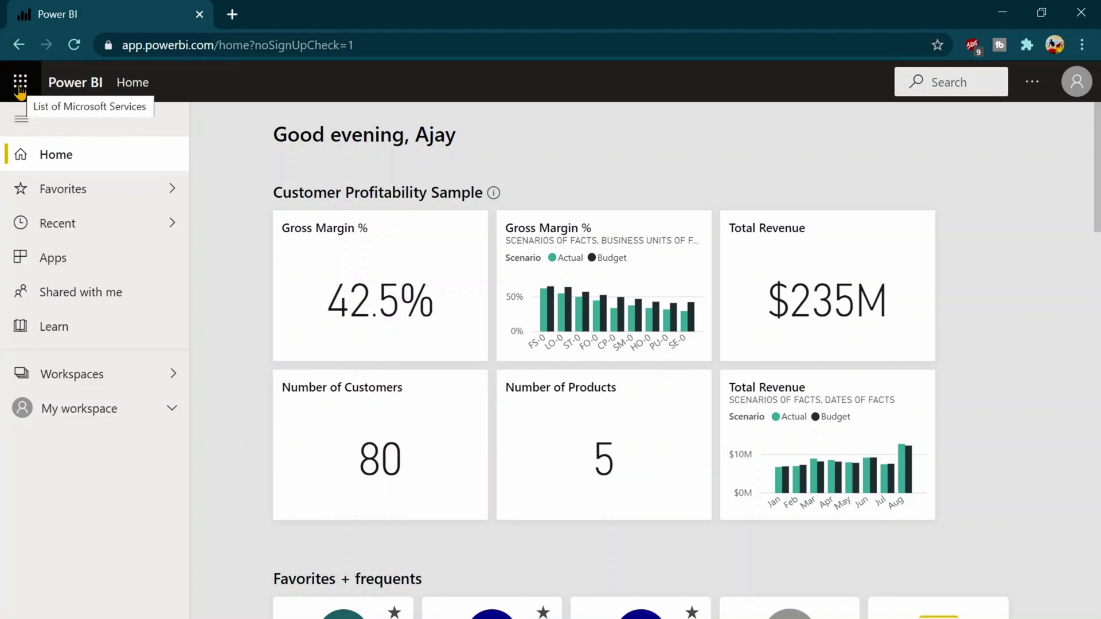
{"action": "left_click", "coordinate": [20, 89]}
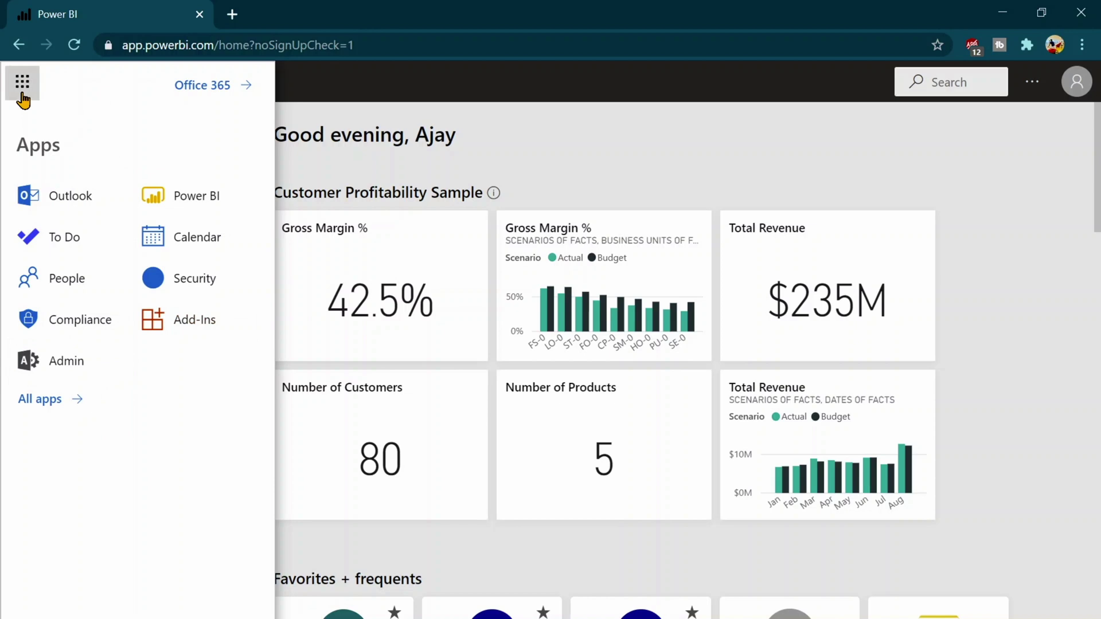
{"action": "left_click", "coordinate": [22, 83]}
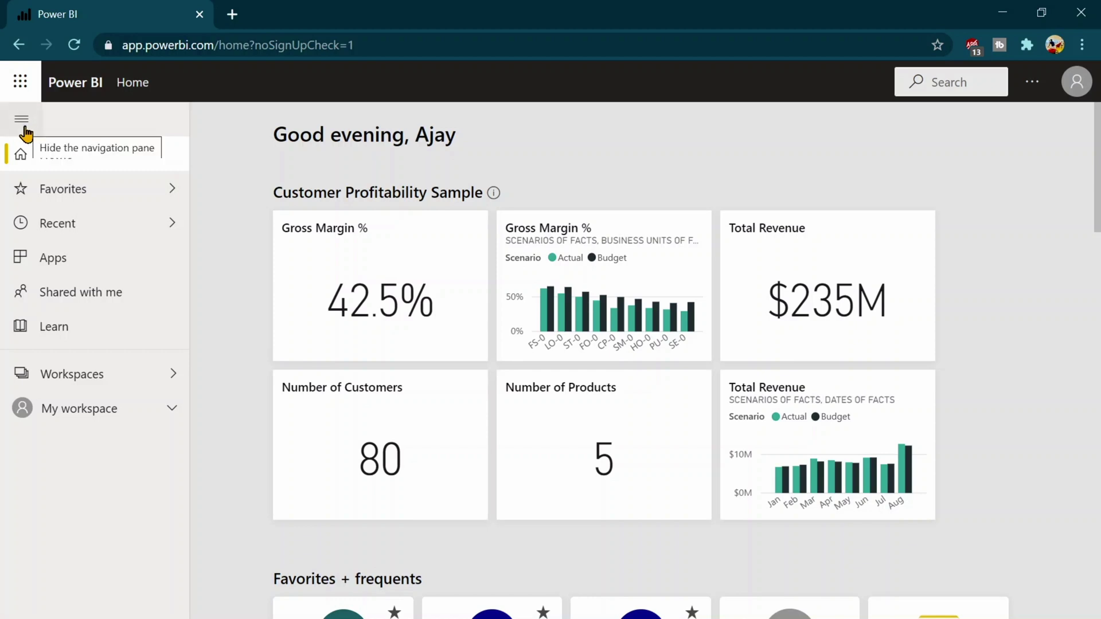
{"action": "left_click", "coordinate": [24, 127]}
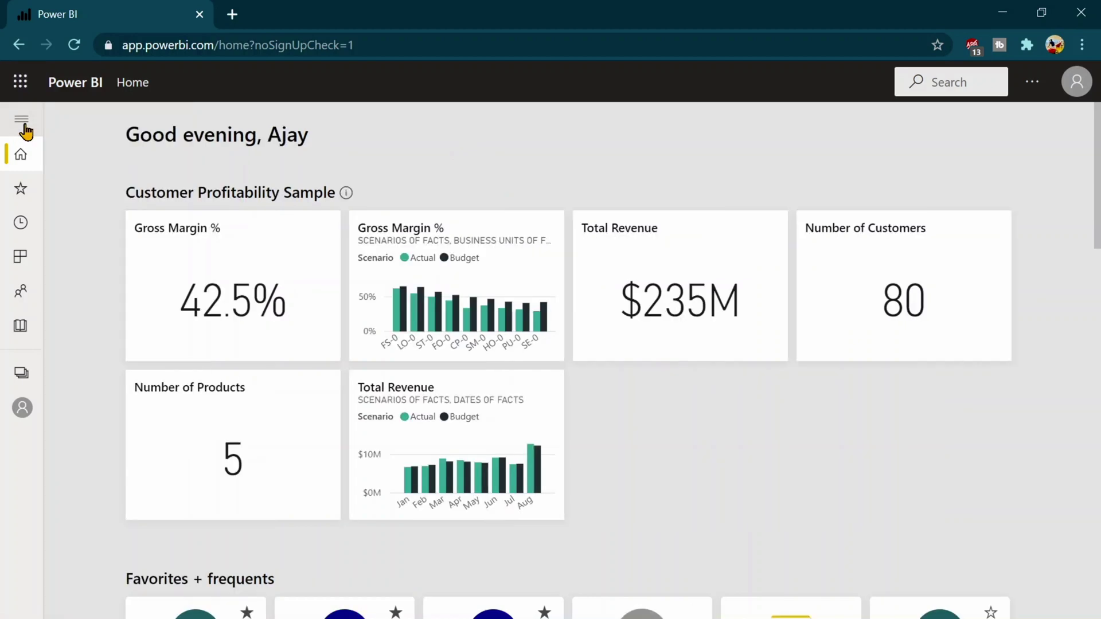
{"action": "left_click", "coordinate": [24, 127]}
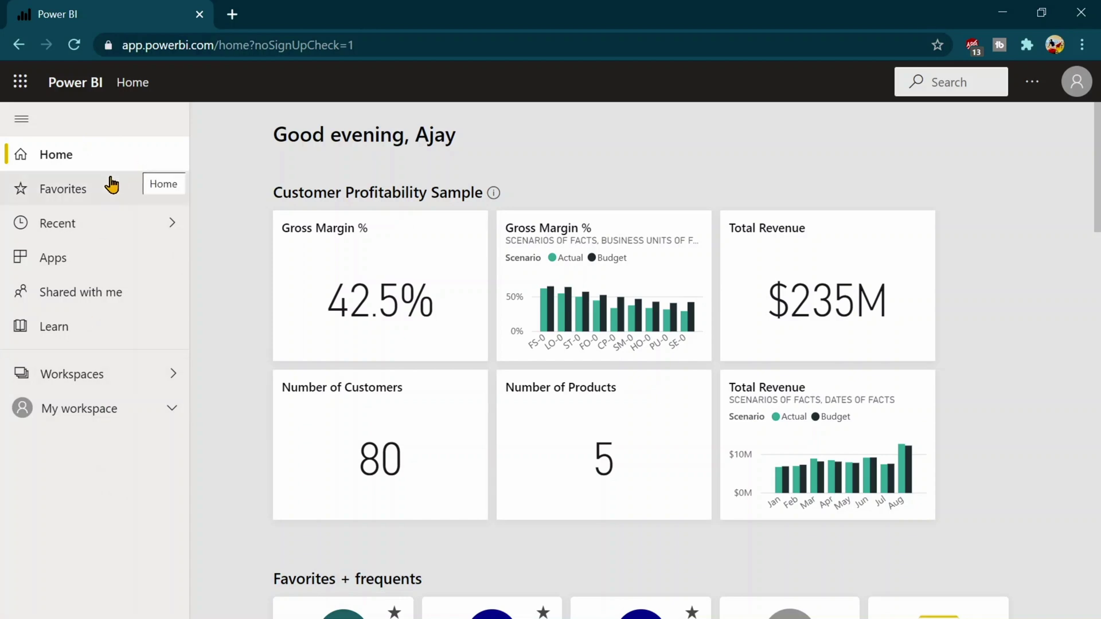
{"action": "left_click", "coordinate": [98, 197]}
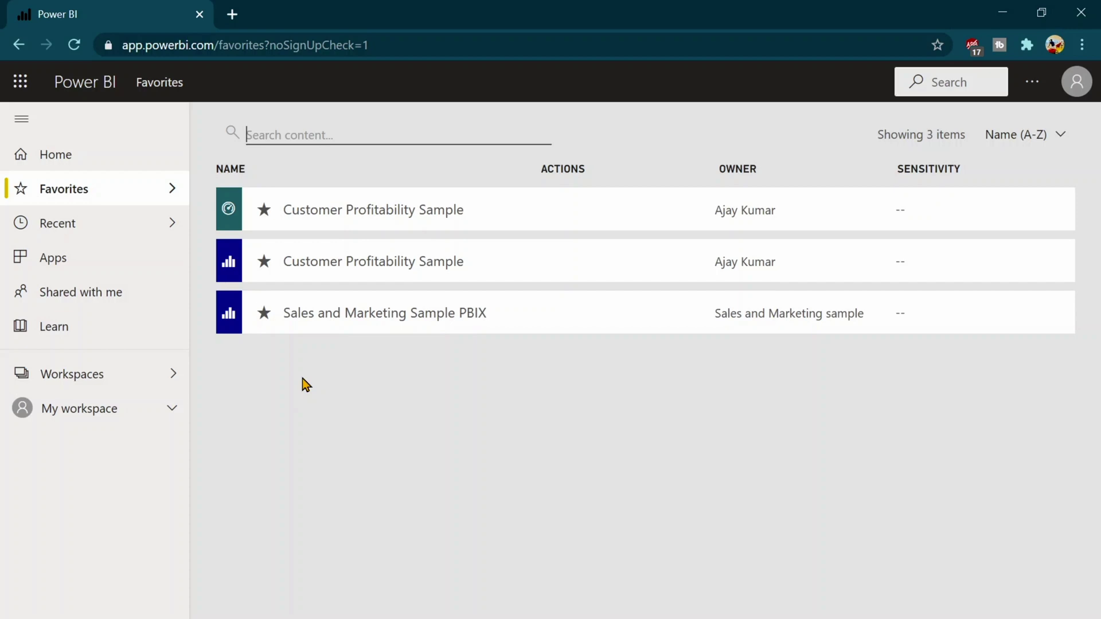
Browse Recent items, then show the Apps page listing the COVID-19 and Sales and Marketing sample apps.
{"action": "left_click", "coordinate": [138, 231]}
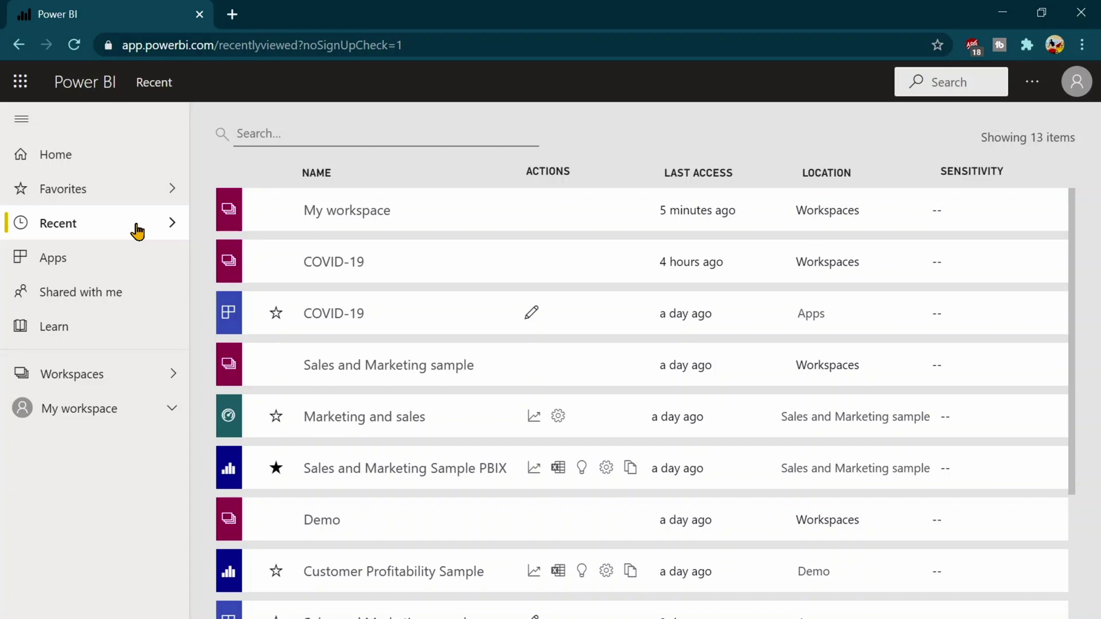
{"action": "left_click", "coordinate": [110, 275]}
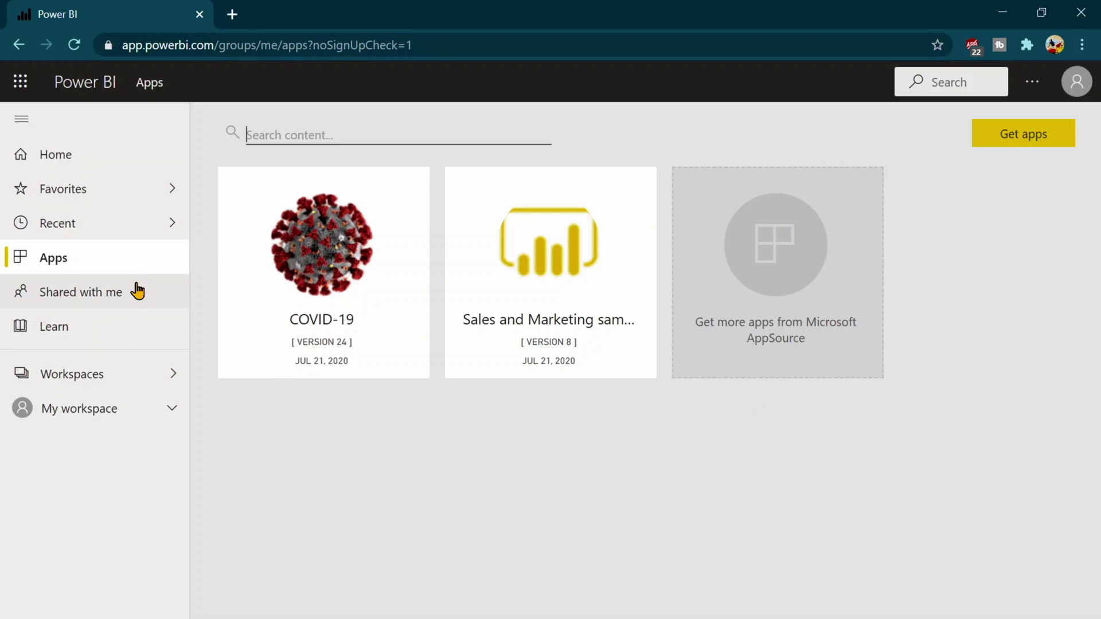
Look through Shared with me and the Learning center, then bring up the Workspaces list.
{"action": "left_click", "coordinate": [123, 306]}
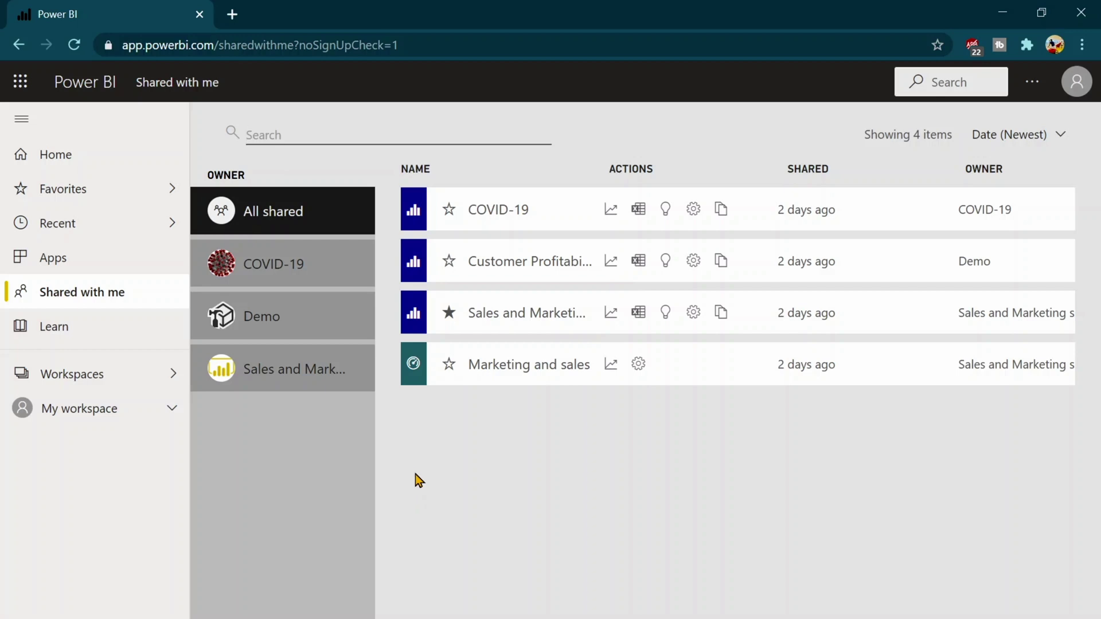
{"action": "left_click", "coordinate": [51, 329]}
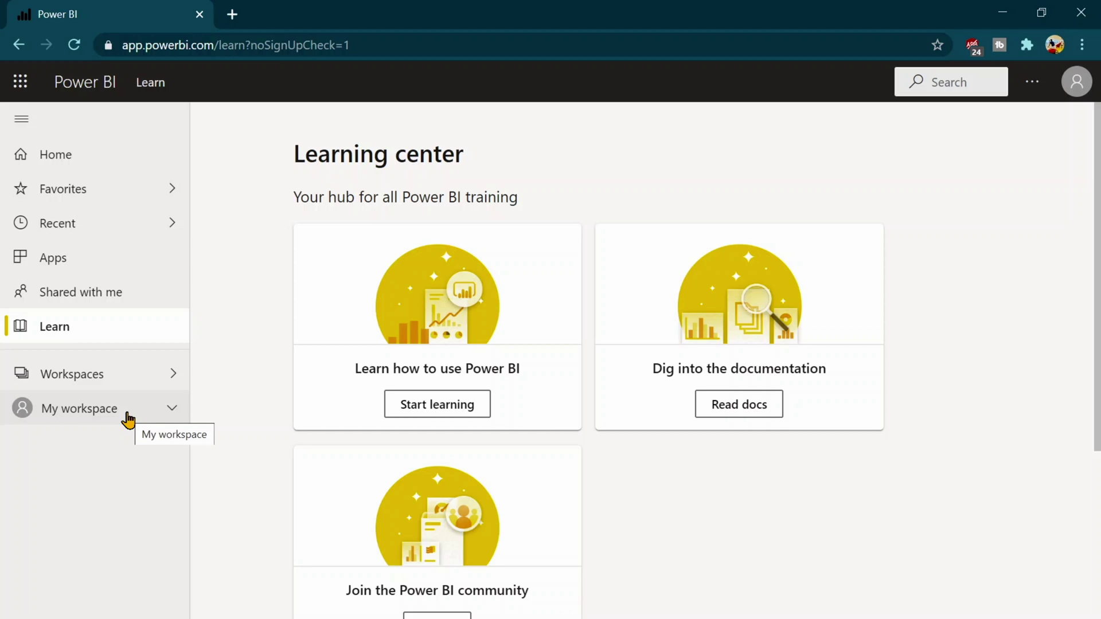
{"action": "left_click", "coordinate": [143, 383]}
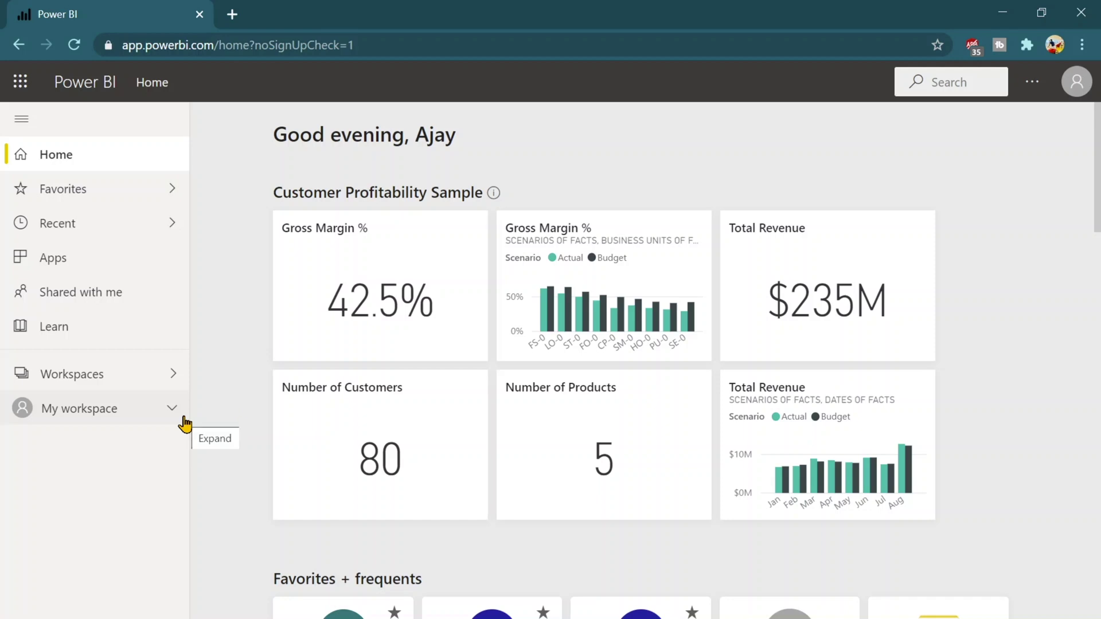
Open My workspace and glance at the other workspaces and new-content options.
{"action": "left_click", "coordinate": [155, 420]}
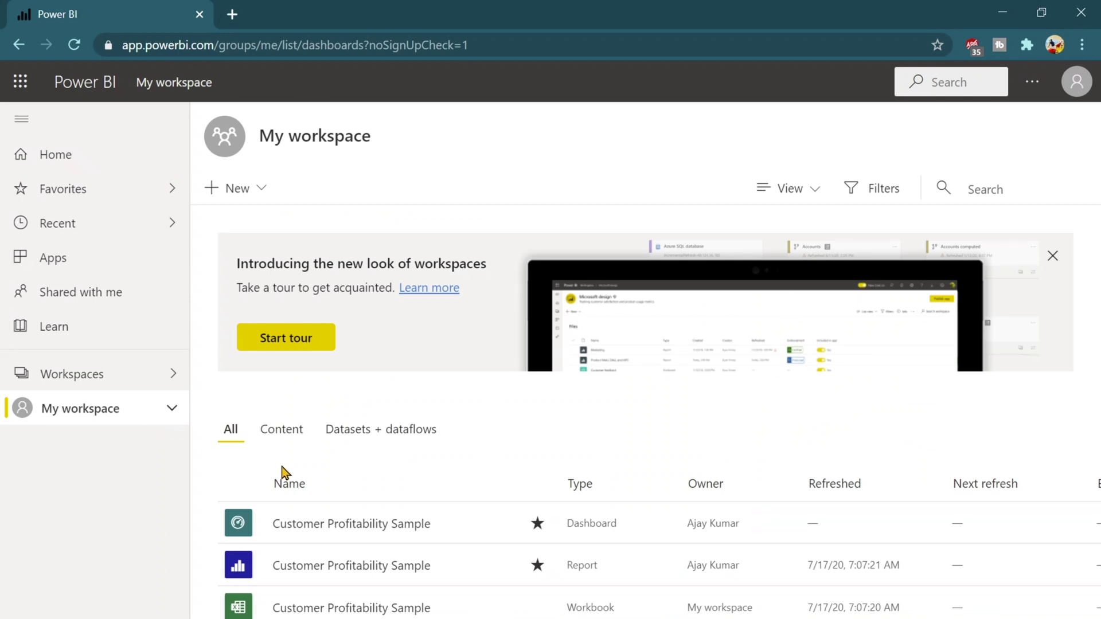
{"action": "left_click", "coordinate": [141, 388]}
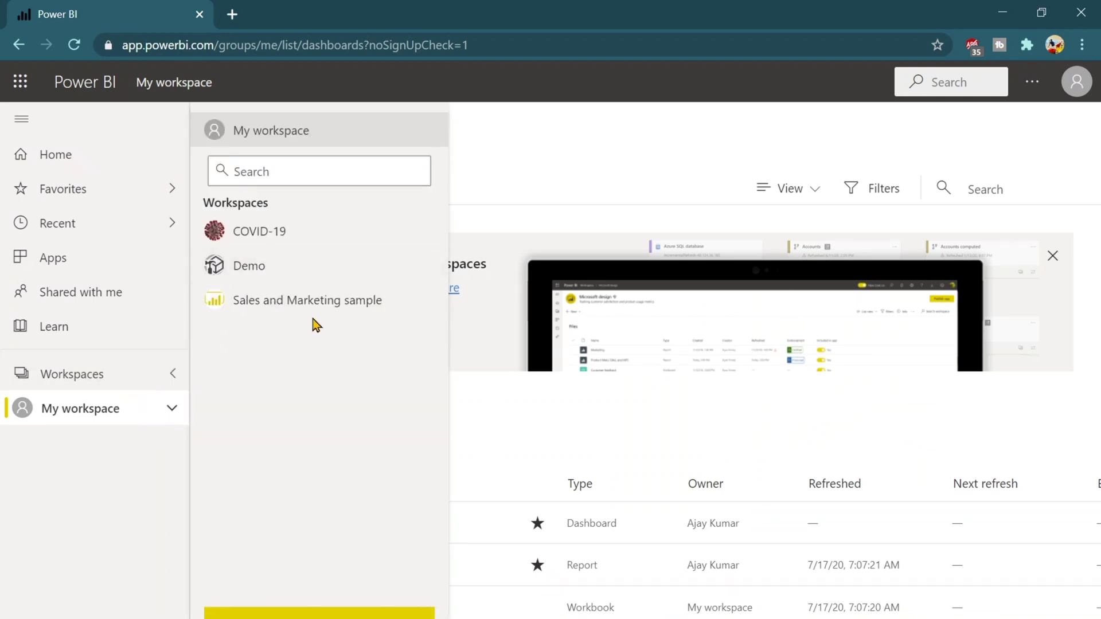
{"action": "left_click", "coordinate": [136, 411]}
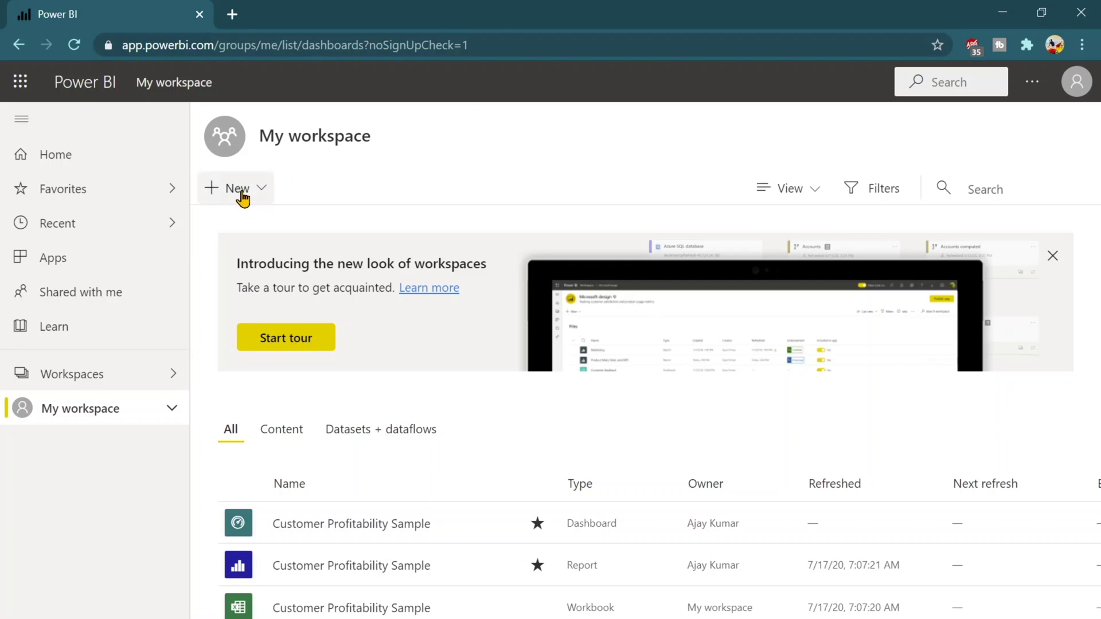
{"action": "left_click", "coordinate": [261, 194]}
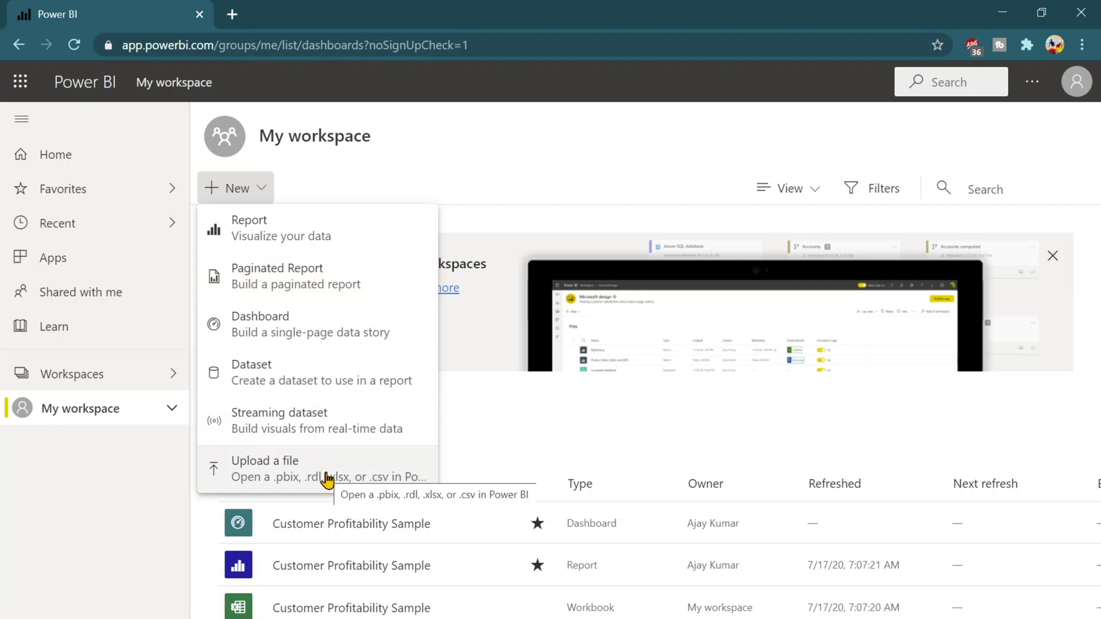
{"action": "left_click", "coordinate": [481, 184]}
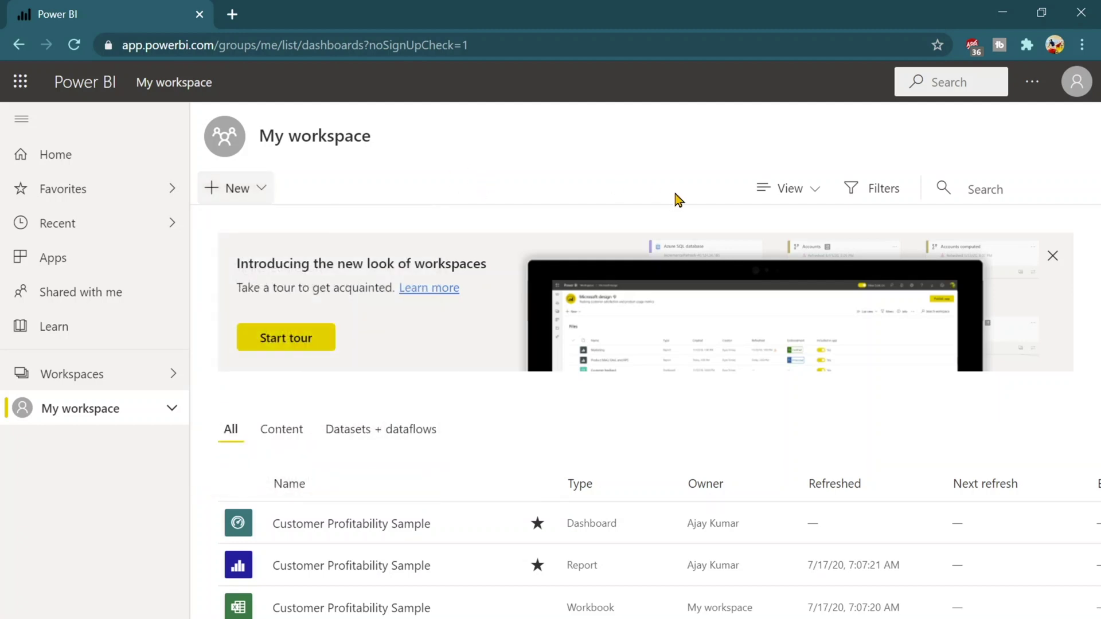
Try Lineage view, then set My workspace's view to List.
{"action": "left_click", "coordinate": [802, 195]}
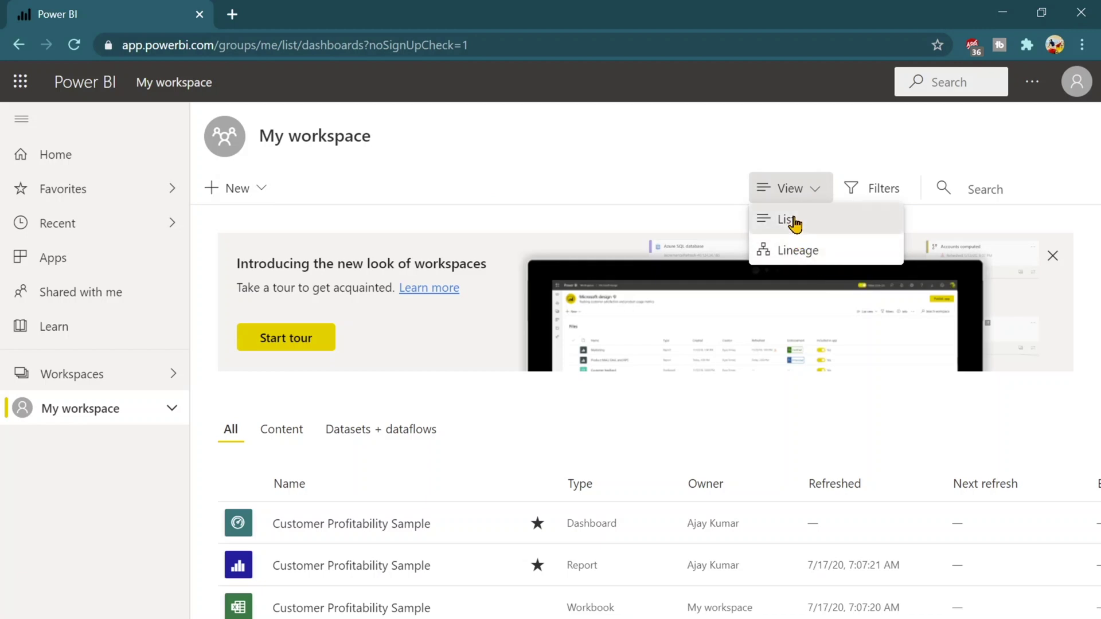
{"action": "left_click", "coordinate": [794, 221]}
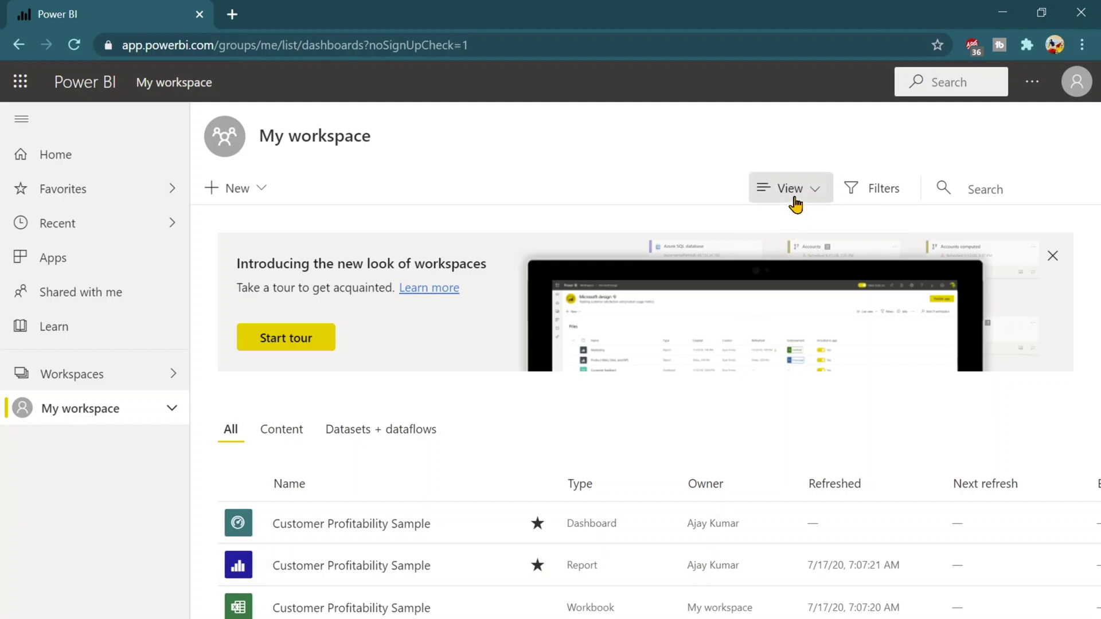
{"action": "left_click", "coordinate": [794, 195]}
{"action": "left_click", "coordinate": [797, 251]}
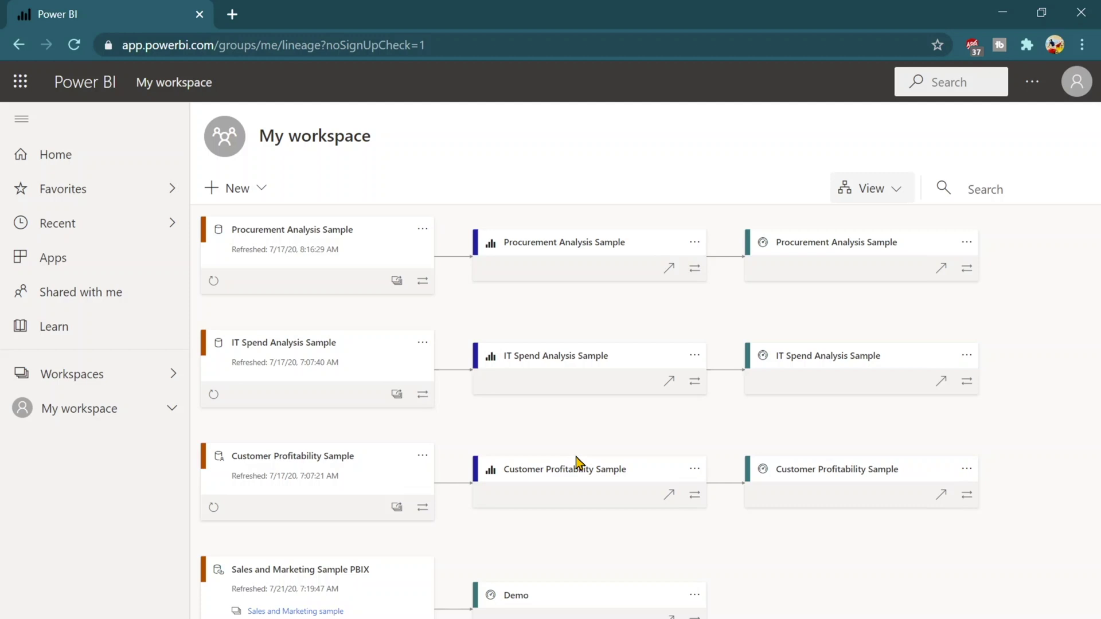
{"action": "left_click", "coordinate": [846, 188]}
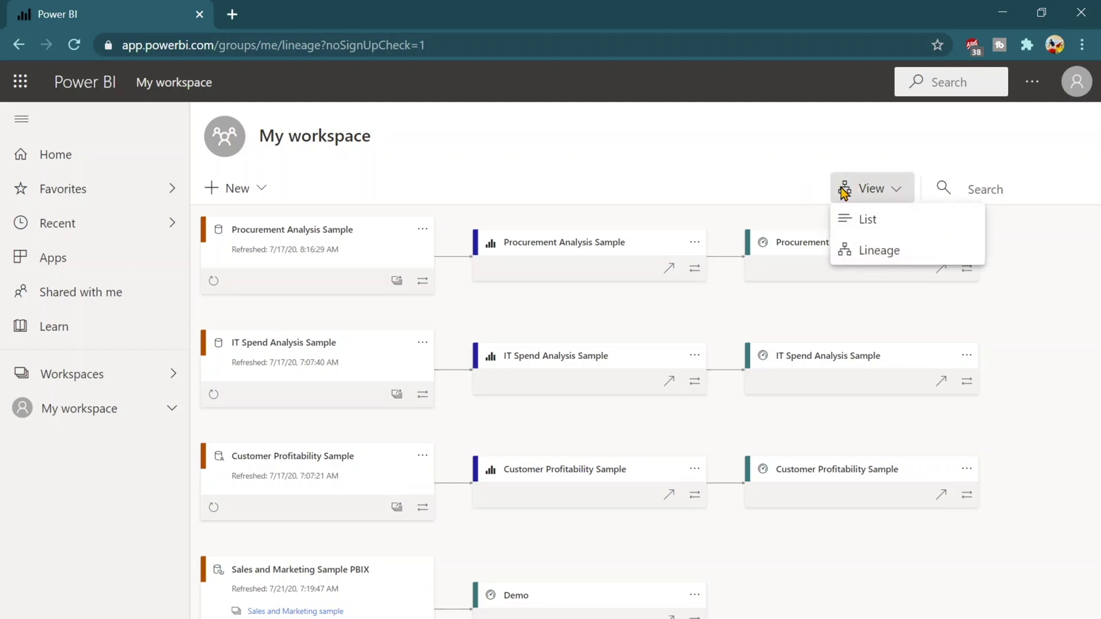
{"action": "left_click", "coordinate": [851, 217]}
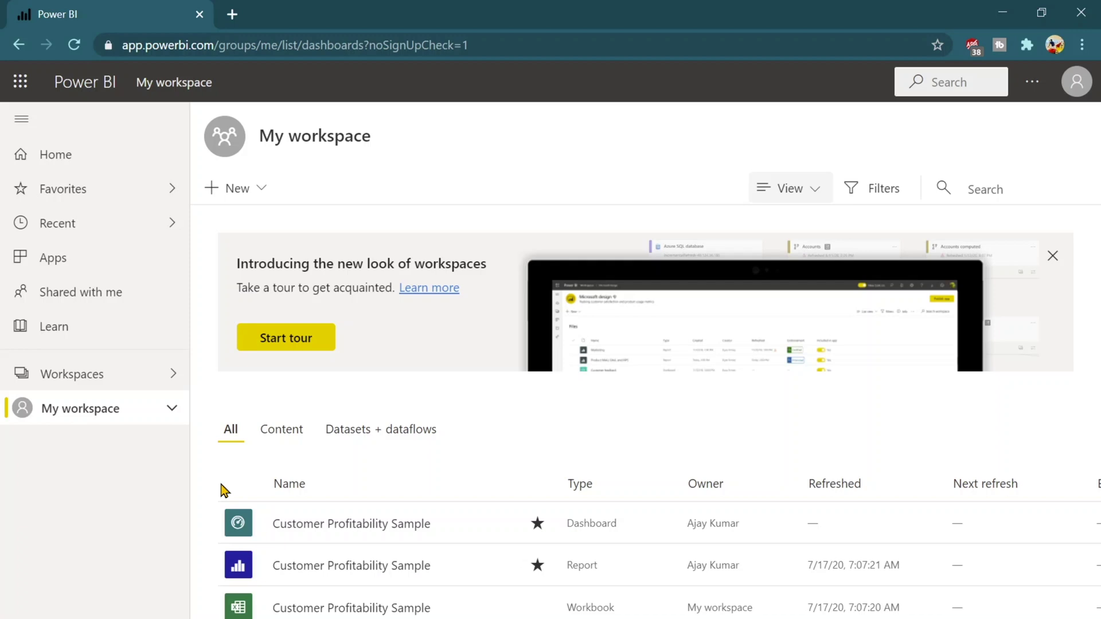
Compare the Content and Datasets + dataflows lists, then open the Customer Profitability Sample report.
{"action": "left_click", "coordinate": [285, 442]}
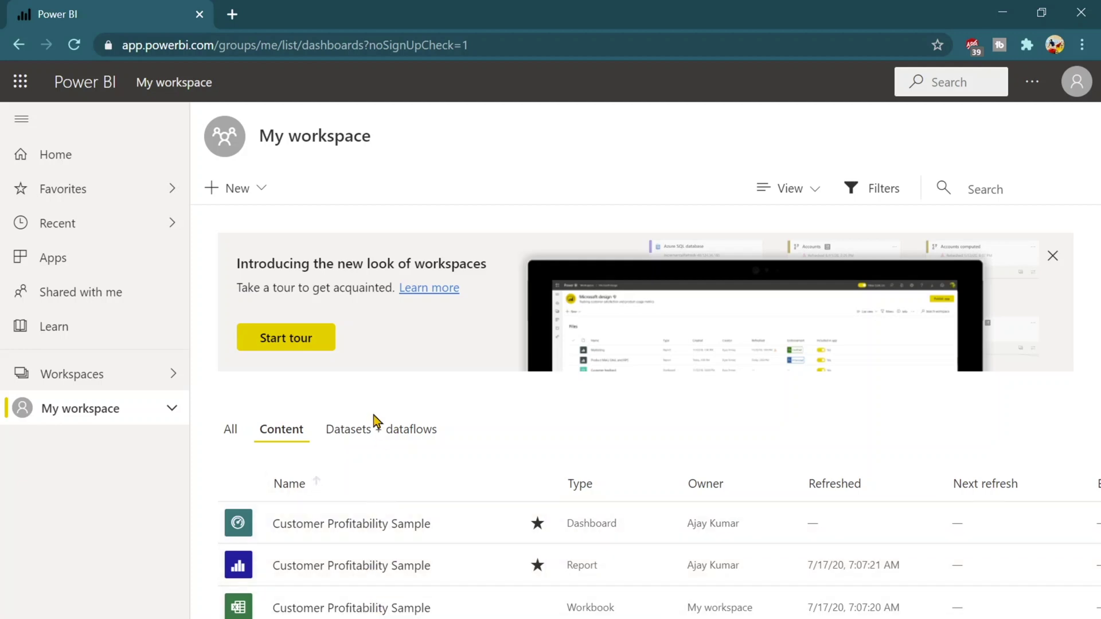
{"action": "left_click", "coordinate": [363, 435]}
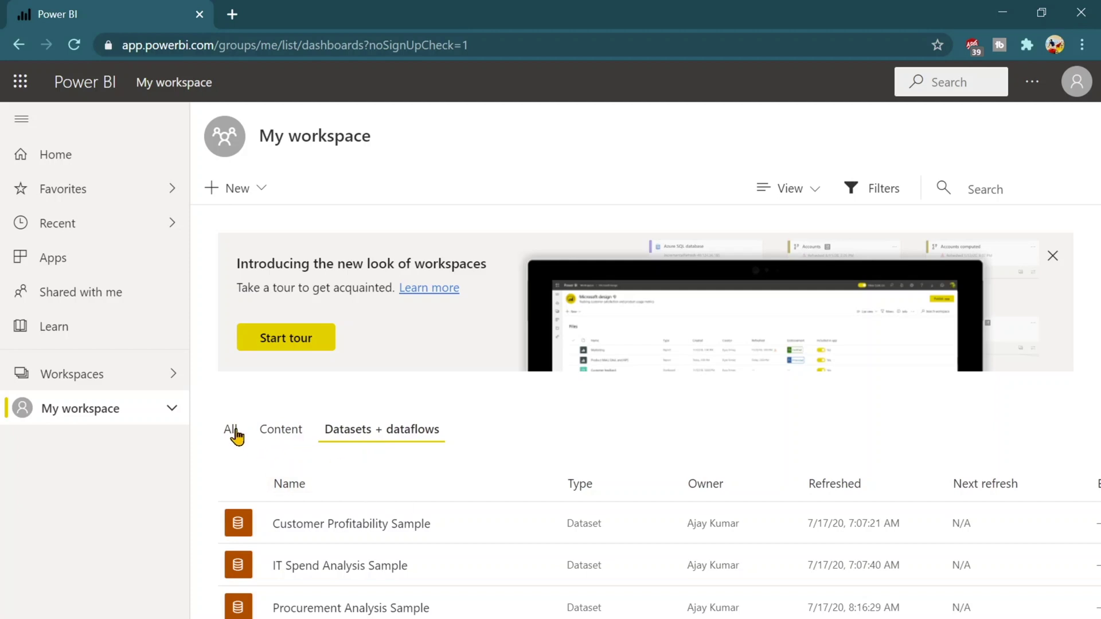
{"action": "left_click", "coordinate": [285, 435]}
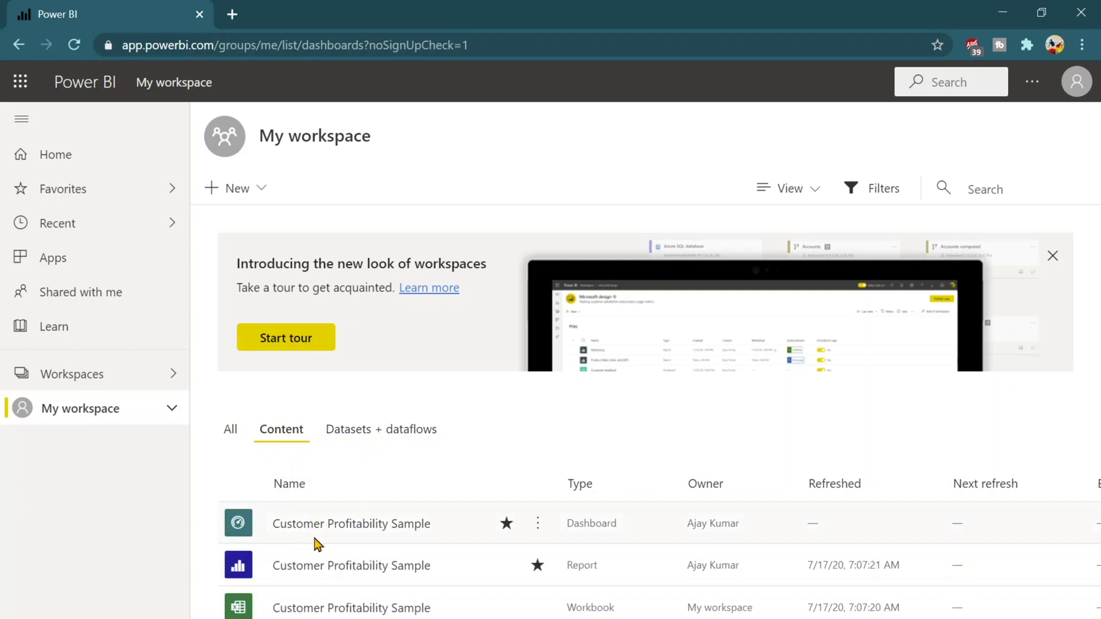
{"action": "left_click", "coordinate": [313, 568]}
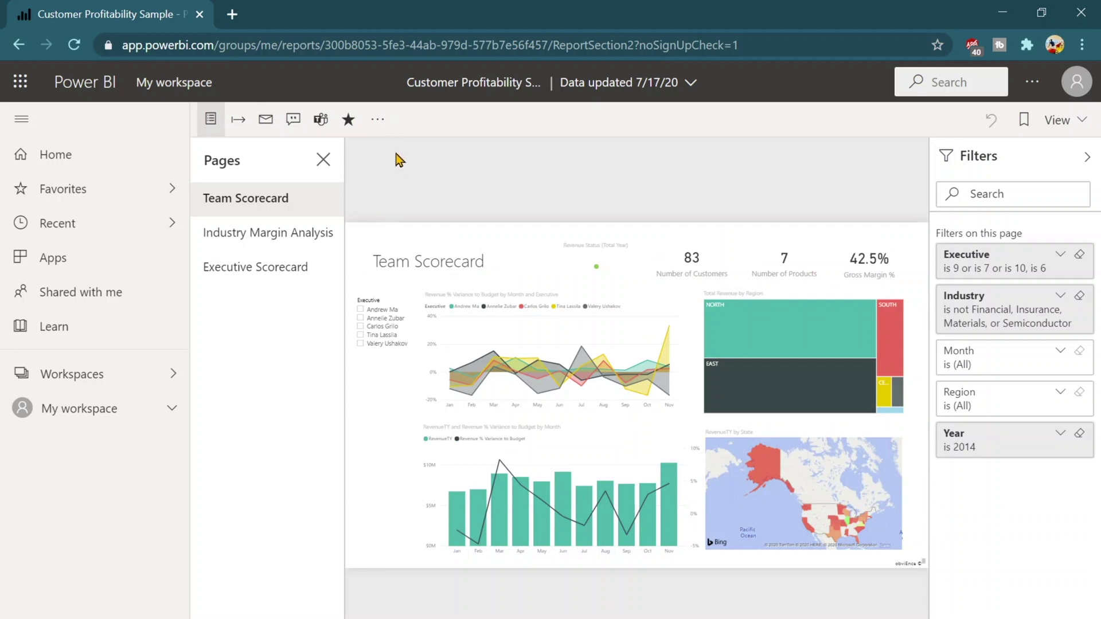
Toggle the Pages pane and view the Industry Margin Analysis page.
{"action": "left_click", "coordinate": [210, 120]}
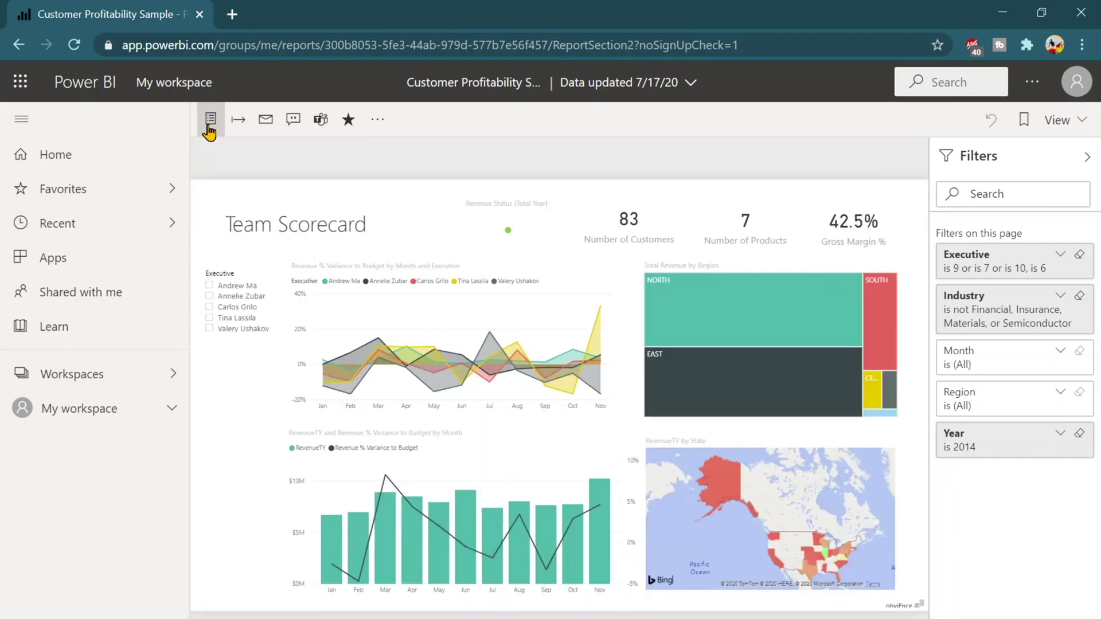
{"action": "left_click", "coordinate": [210, 120]}
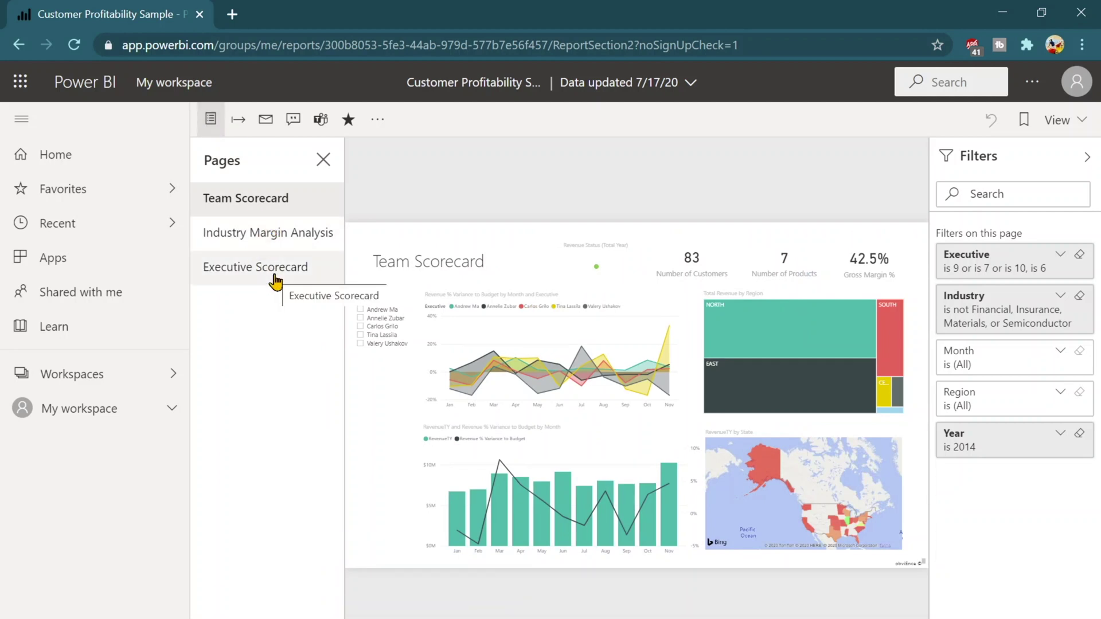
{"action": "left_click", "coordinate": [287, 236]}
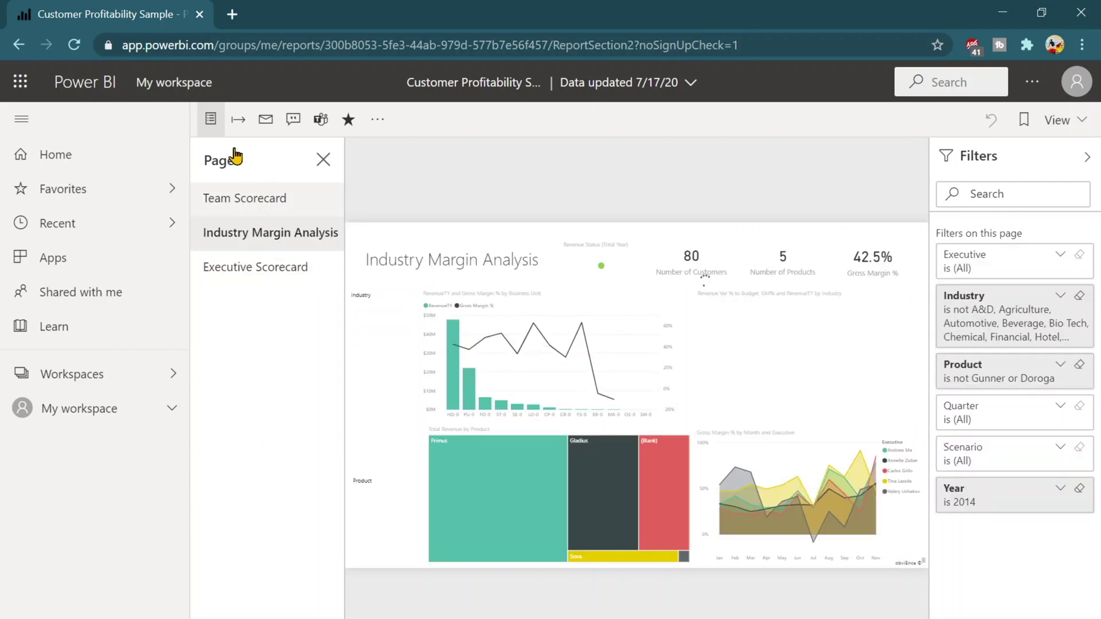
{"action": "left_click", "coordinate": [211, 121]}
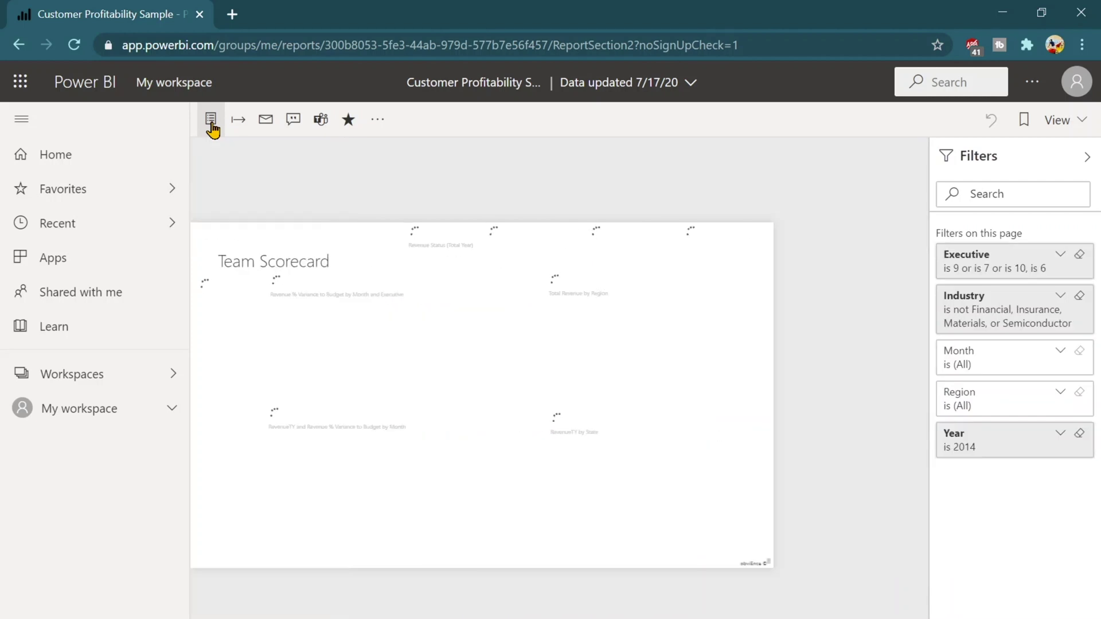
Check the Export options, then bring up the Subscribe to emails pane.
{"action": "left_click", "coordinate": [238, 120]}
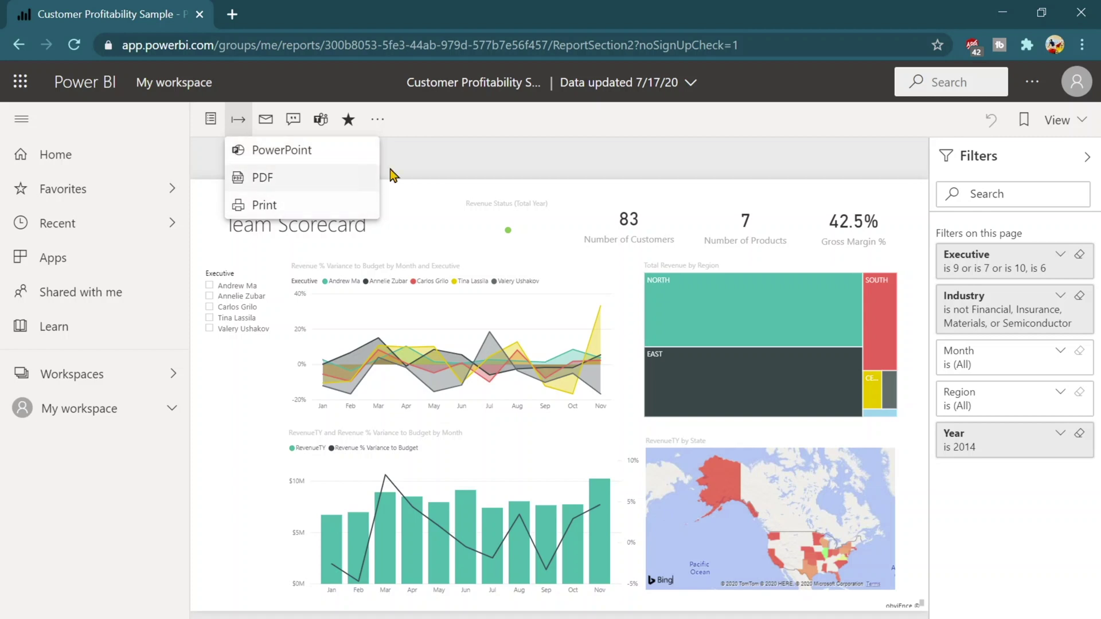
{"action": "left_click", "coordinate": [426, 165]}
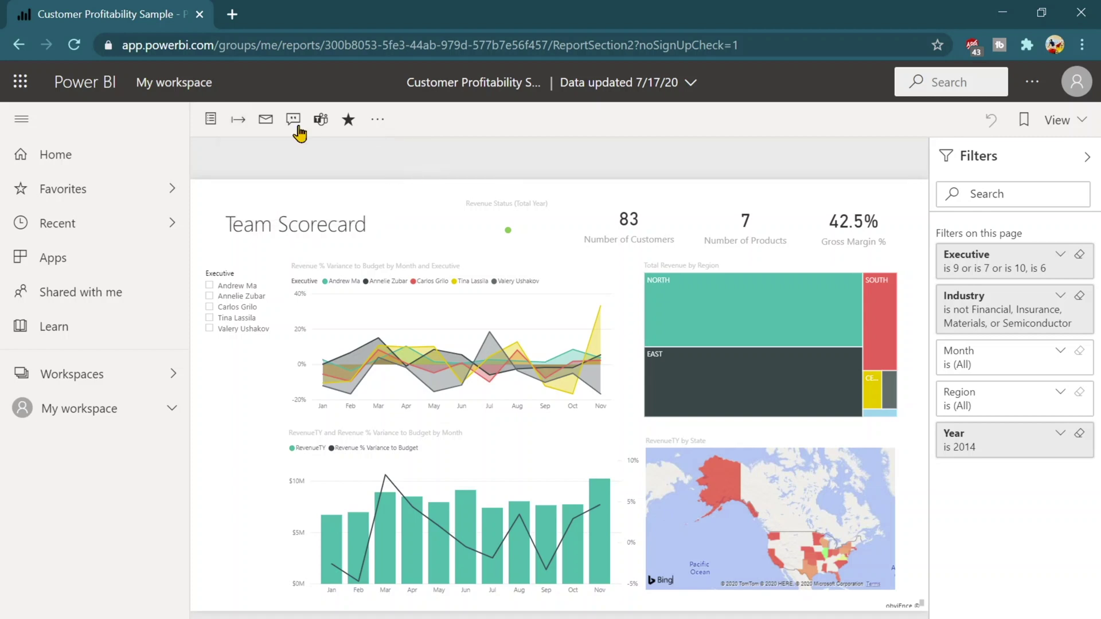
{"action": "left_click", "coordinate": [267, 120]}
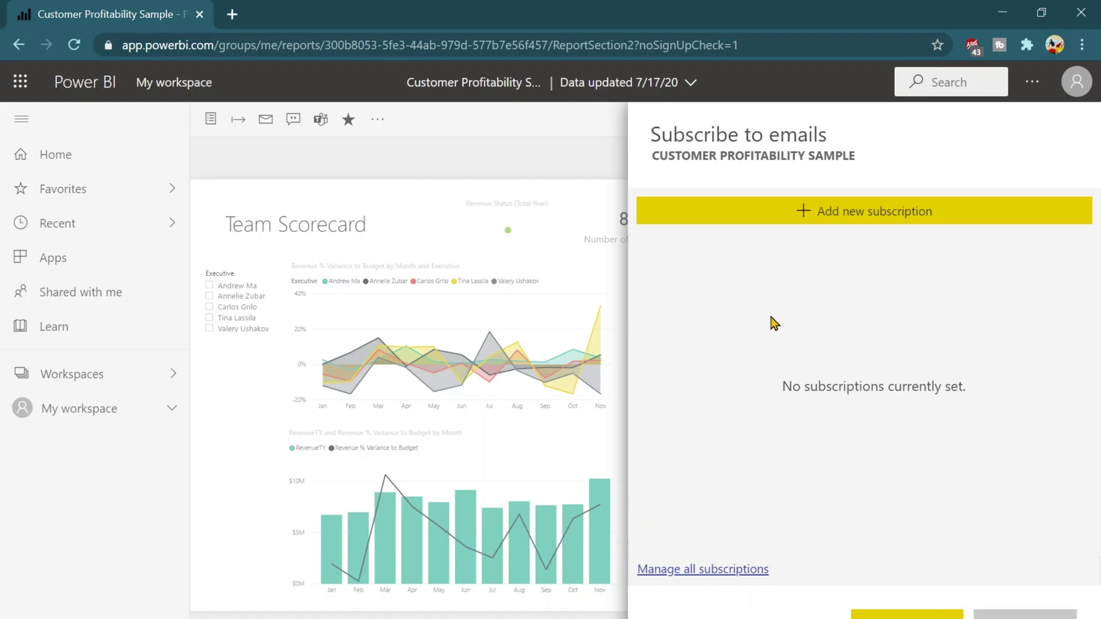
Review a new daily Team Scorecard email subscription's schedule fields, then close the panel unsaved.
{"action": "left_click", "coordinate": [829, 216]}
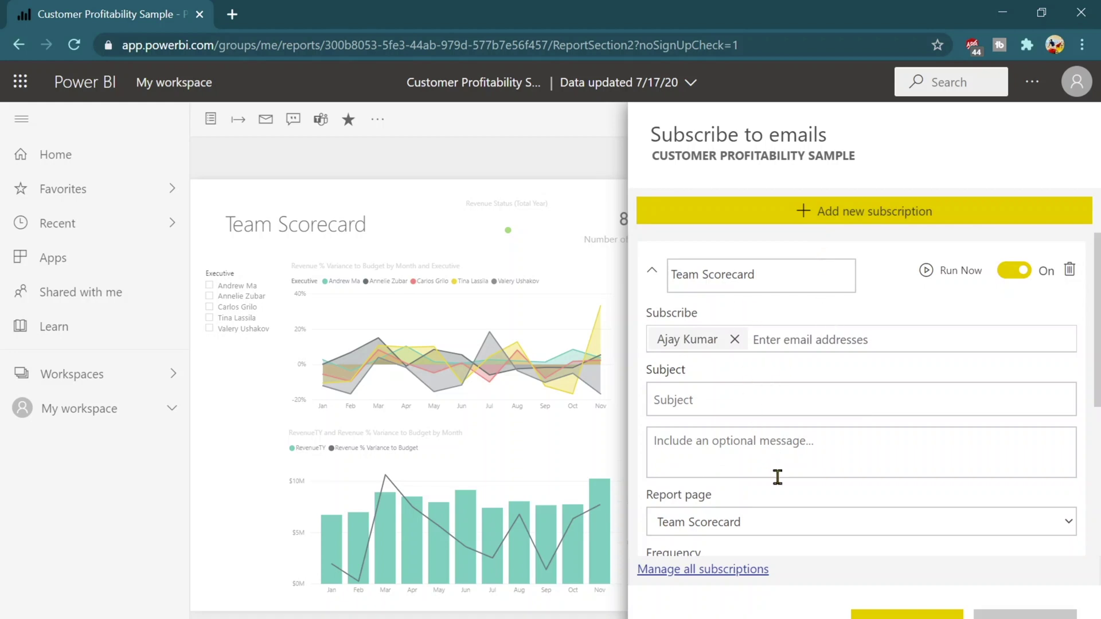
{"action": "scroll", "coordinate": [803, 467], "scroll_direction": "down", "scroll_amount": 3}
{"action": "scroll", "coordinate": [804, 467], "scroll_direction": "down", "scroll_amount": 1}
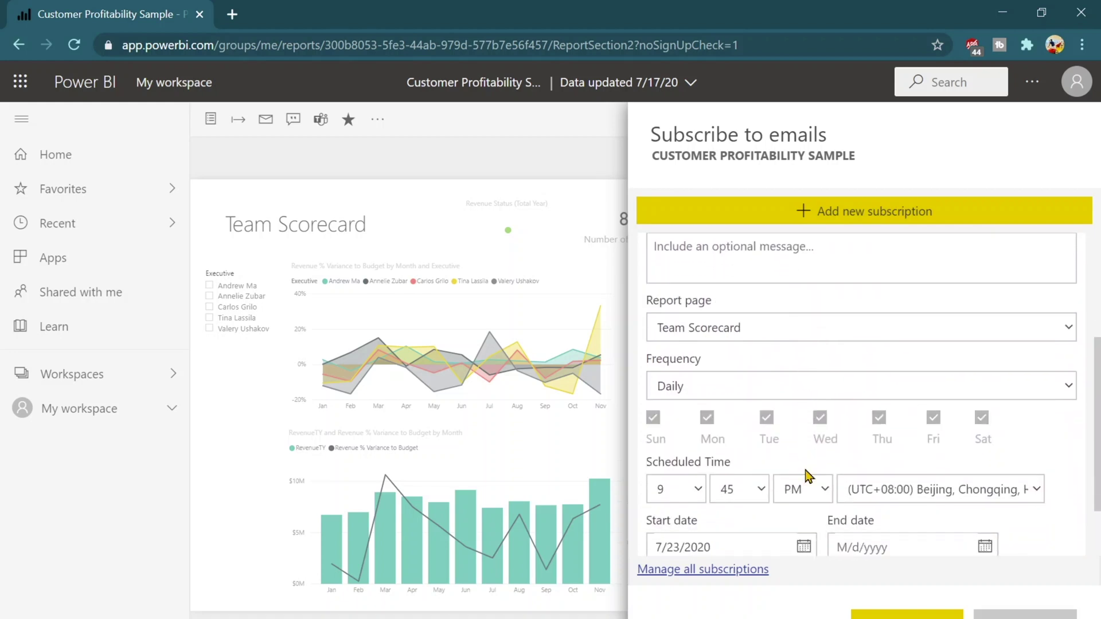
{"action": "scroll", "coordinate": [895, 461], "scroll_direction": "down", "scroll_amount": 2}
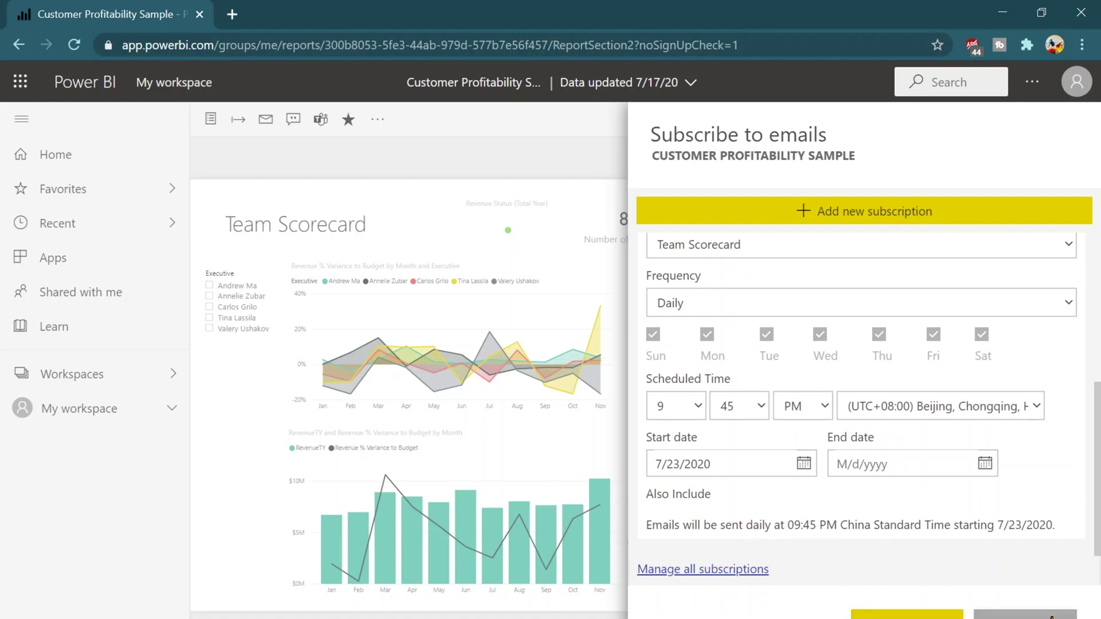
{"action": "left_click", "coordinate": [1025, 613]}
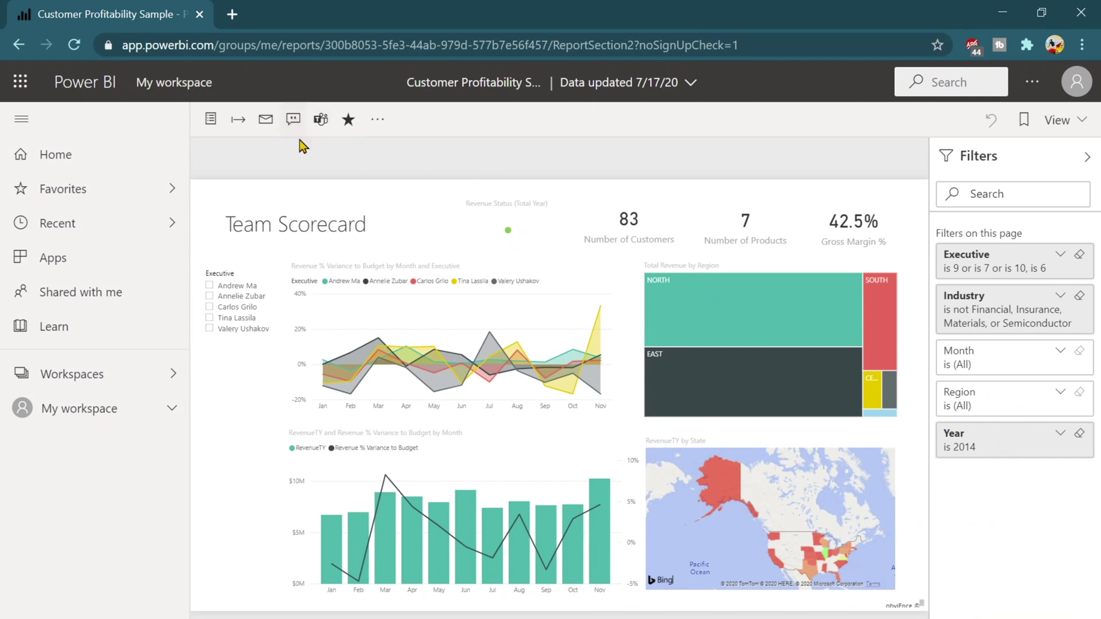
{"action": "left_click", "coordinate": [298, 123]}
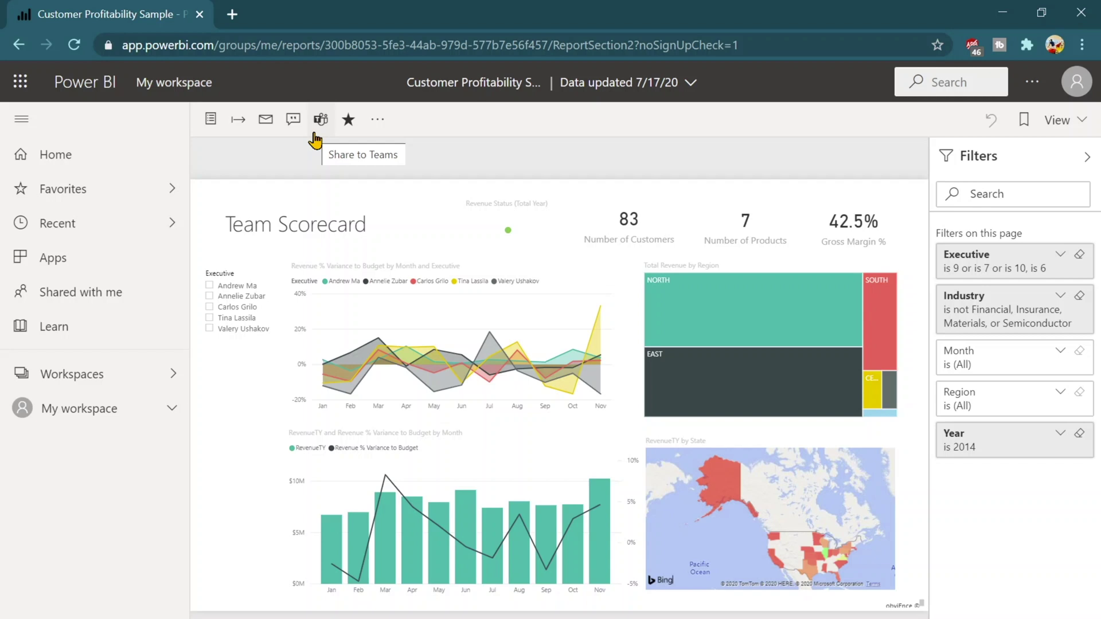
{"action": "left_click", "coordinate": [380, 121]}
{"action": "left_click", "coordinate": [354, 147]}
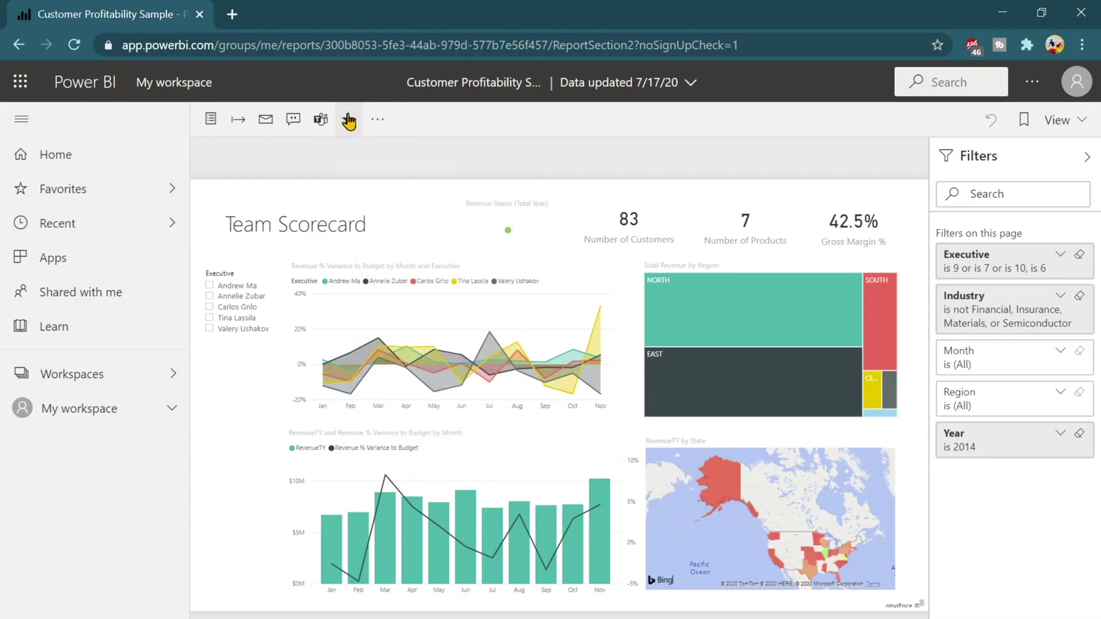
{"action": "left_click", "coordinate": [351, 122]}
Re-favourite the report, check the More options menu including Embed, and open Settings.
{"action": "left_click", "coordinate": [351, 122]}
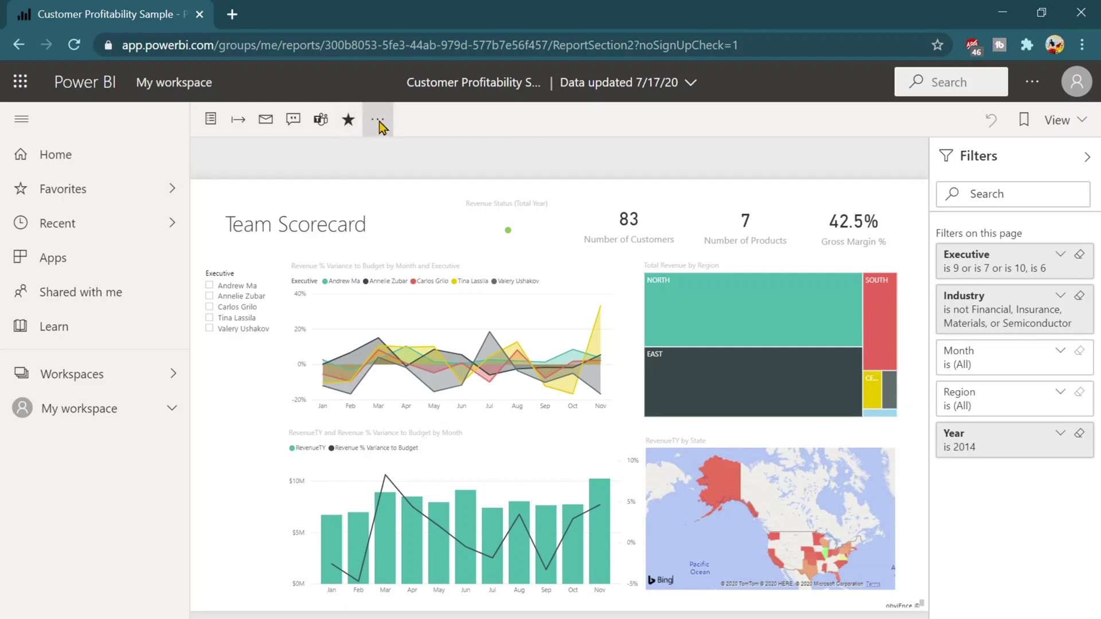
{"action": "left_click", "coordinate": [377, 121]}
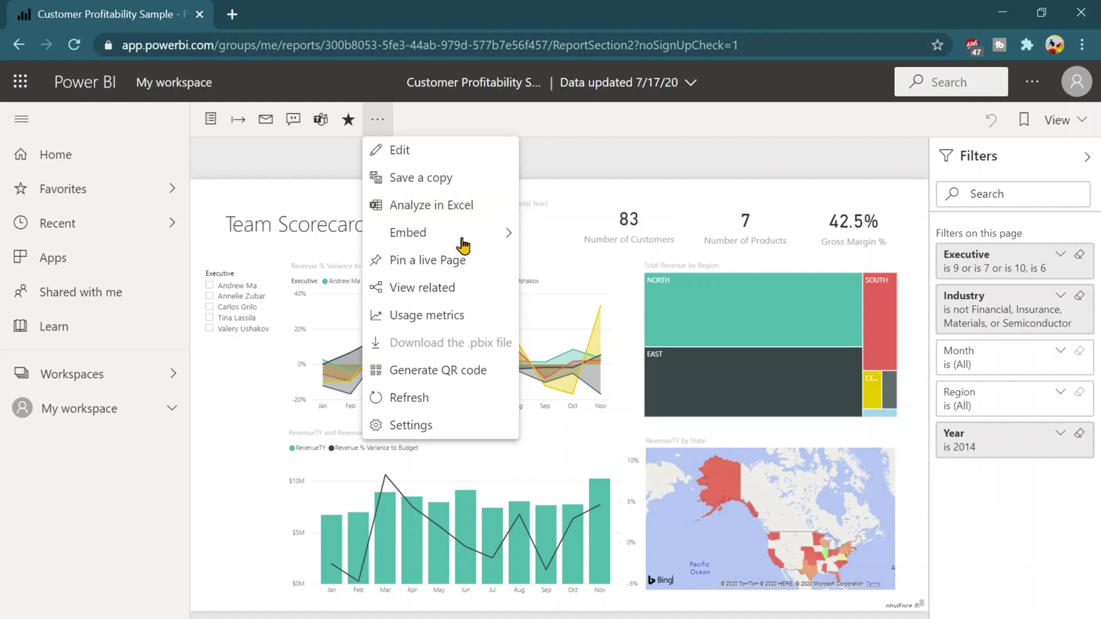
{"action": "mouse_move", "coordinate": [473, 237]}
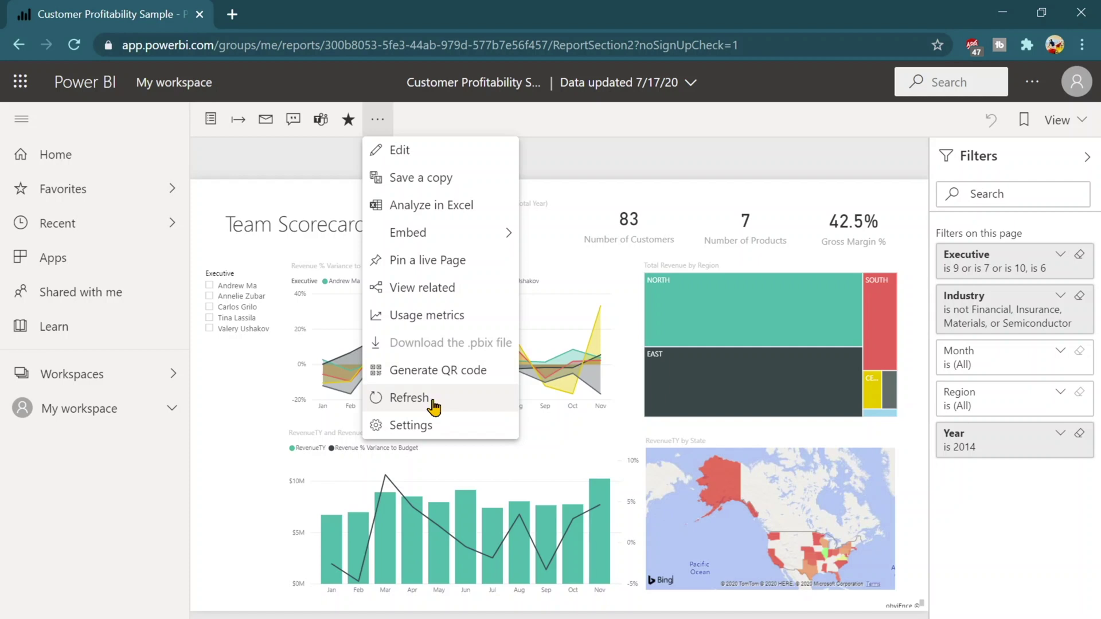
{"action": "left_click", "coordinate": [442, 437]}
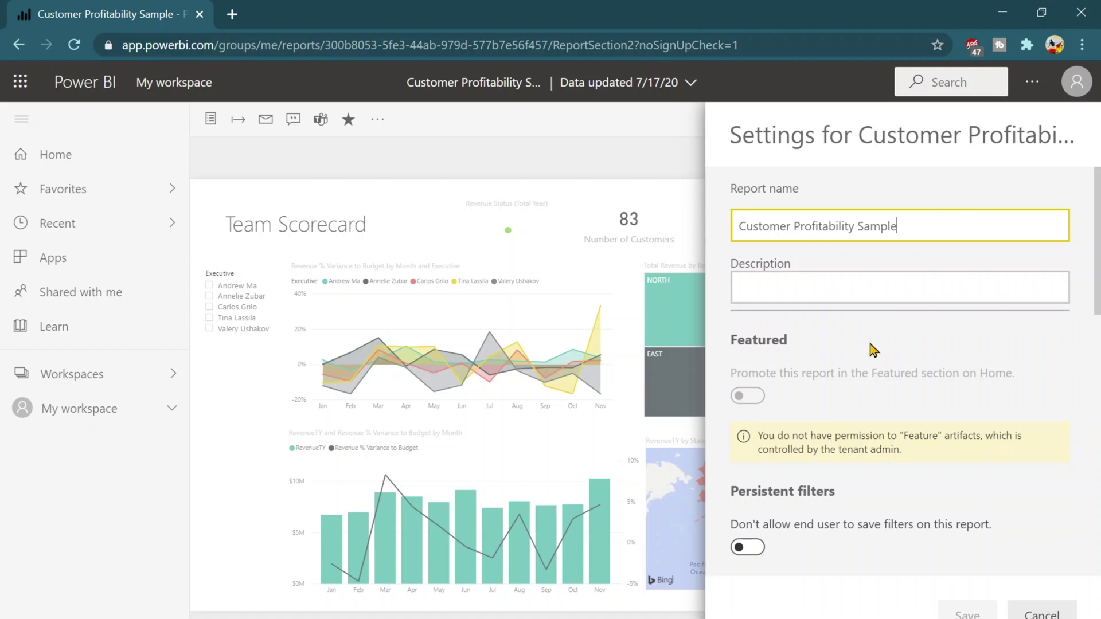
Scroll through the report's name, description and persistent-filter settings, then cancel.
{"action": "scroll", "coordinate": [873, 350], "scroll_direction": "down", "scroll_amount": 4}
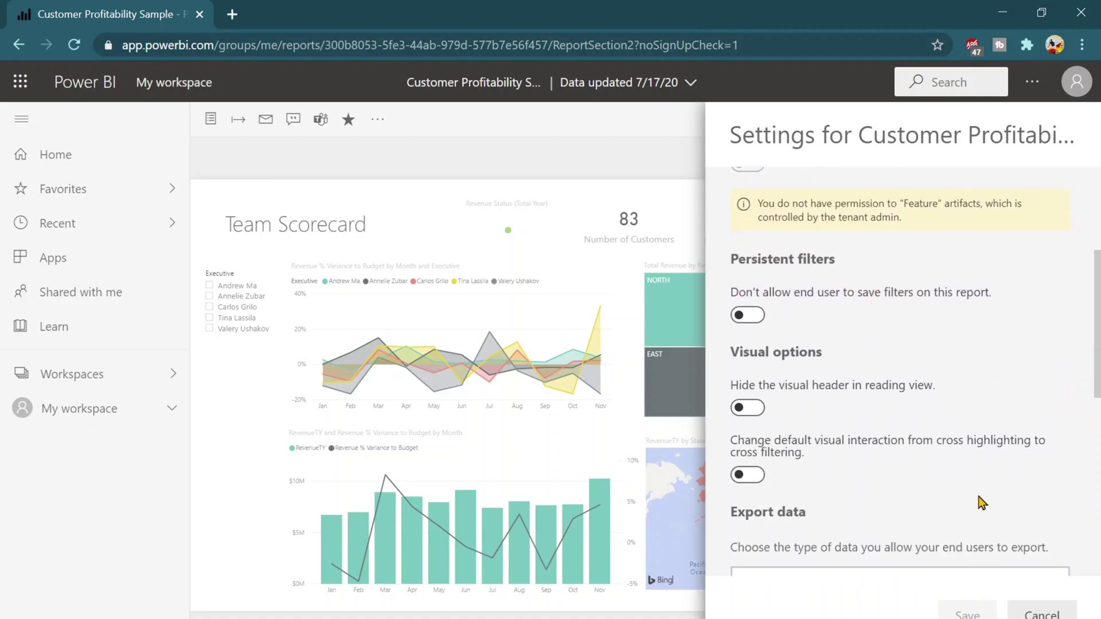
{"action": "scroll", "coordinate": [982, 502], "scroll_direction": "down", "scroll_amount": 3}
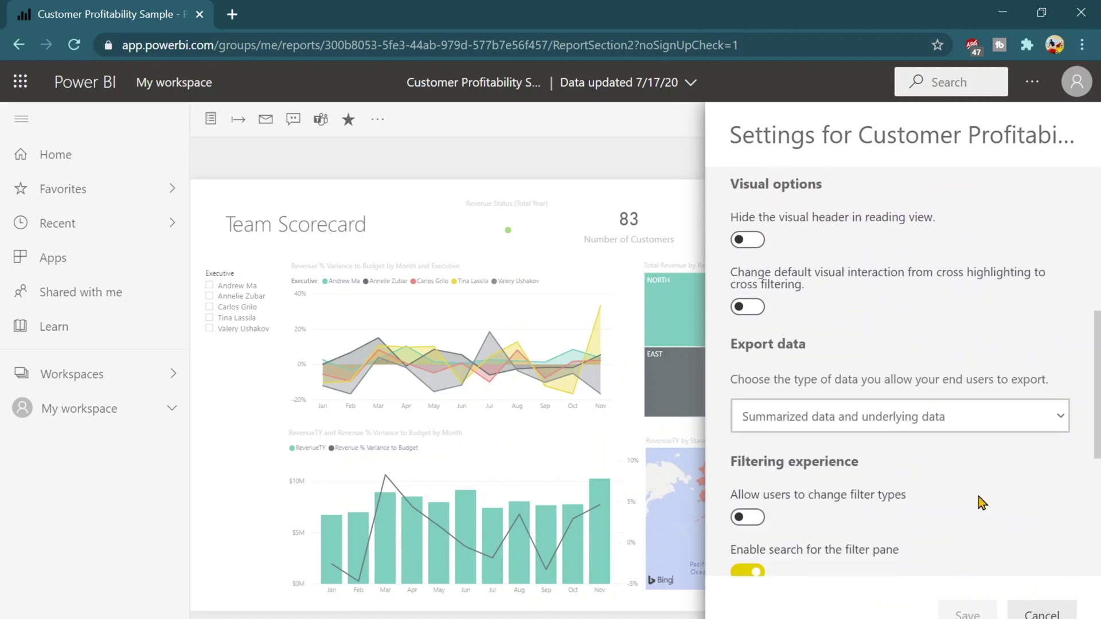
{"action": "left_click", "coordinate": [1041, 614]}
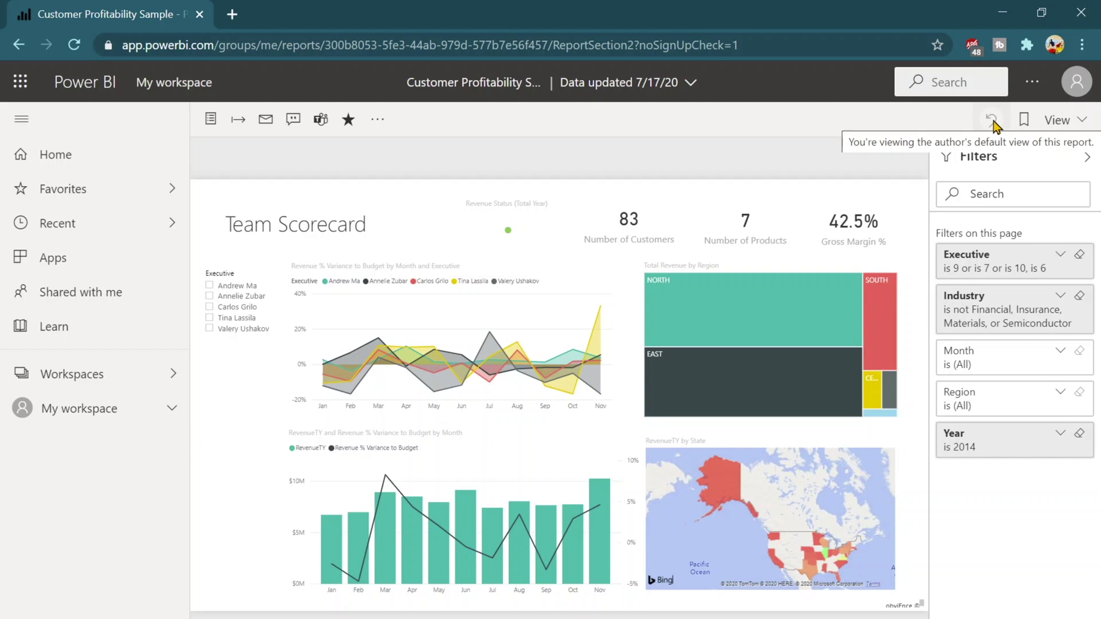
Collapse the Filters pane, cross-filter to Alaska on the map, then select the second executive.
{"action": "left_click", "coordinate": [1035, 166]}
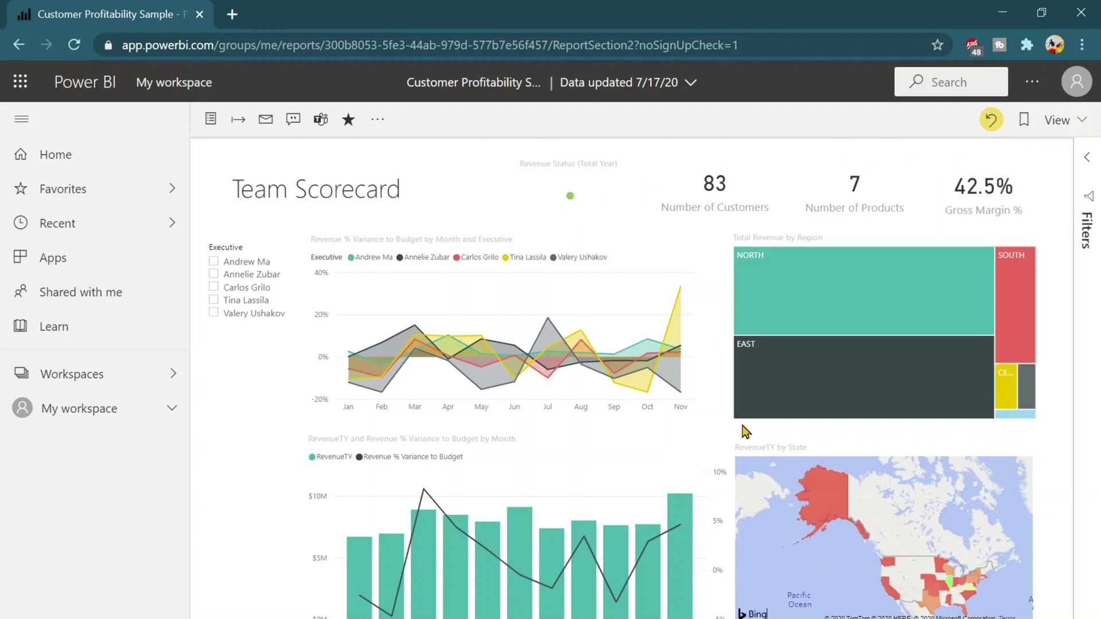
{"action": "left_click", "coordinate": [831, 493]}
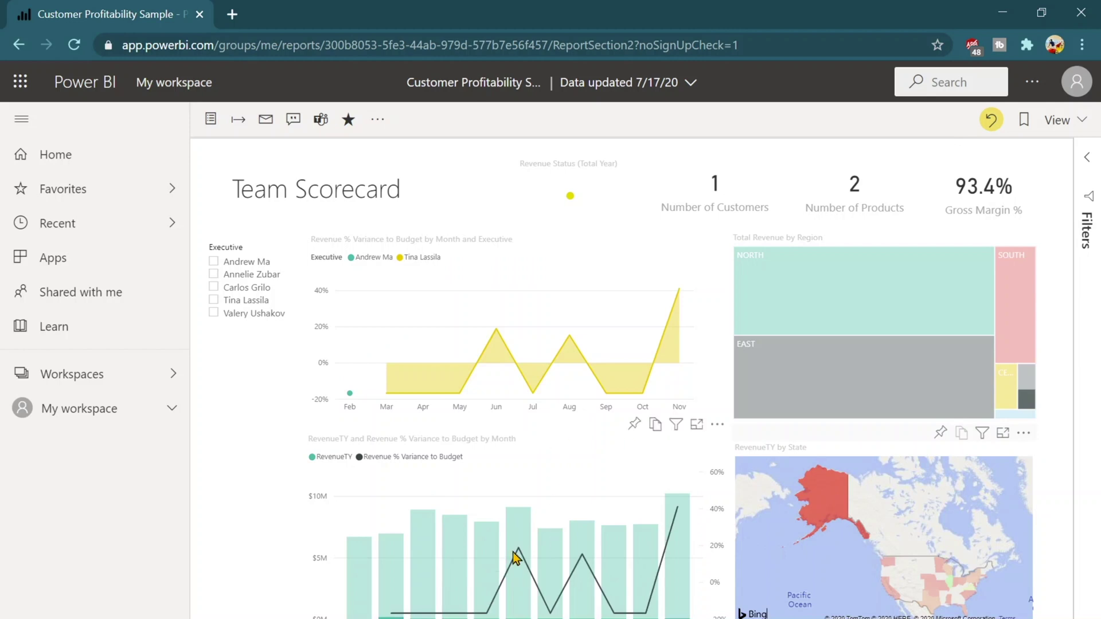
{"action": "mouse_move", "coordinate": [535, 522]}
{"action": "left_click", "coordinate": [246, 276]}
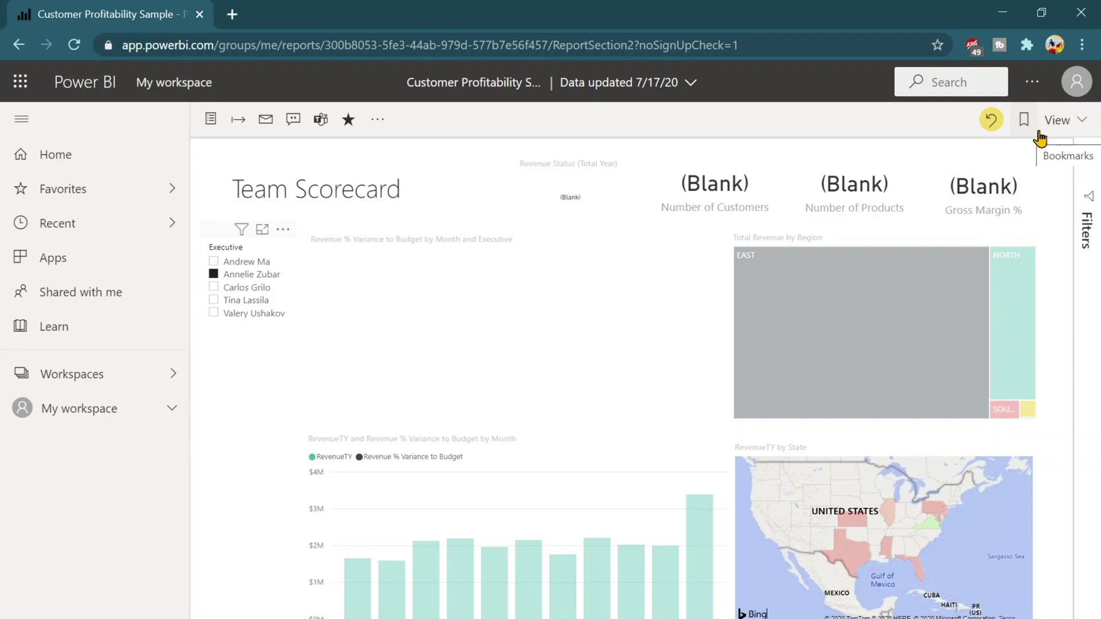
Reset Team Scorecard filters and slicers to default, restoring 83 customers, 7 products and 42.5% gross margin.
{"action": "left_click", "coordinate": [992, 122]}
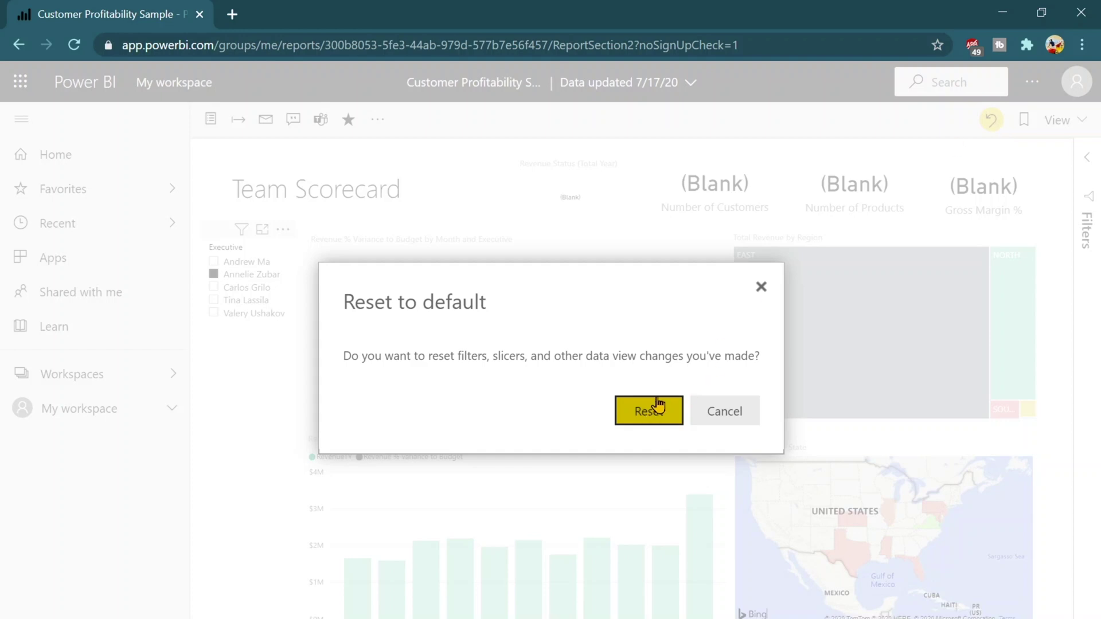
{"action": "left_click", "coordinate": [658, 405]}
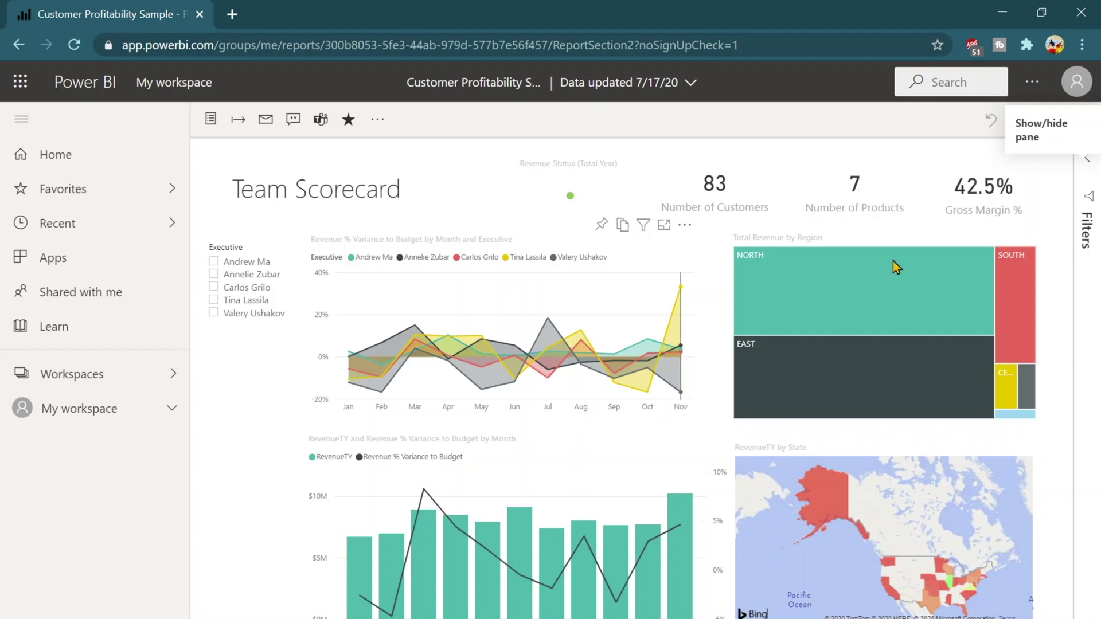
{"action": "left_click", "coordinate": [1068, 133]}
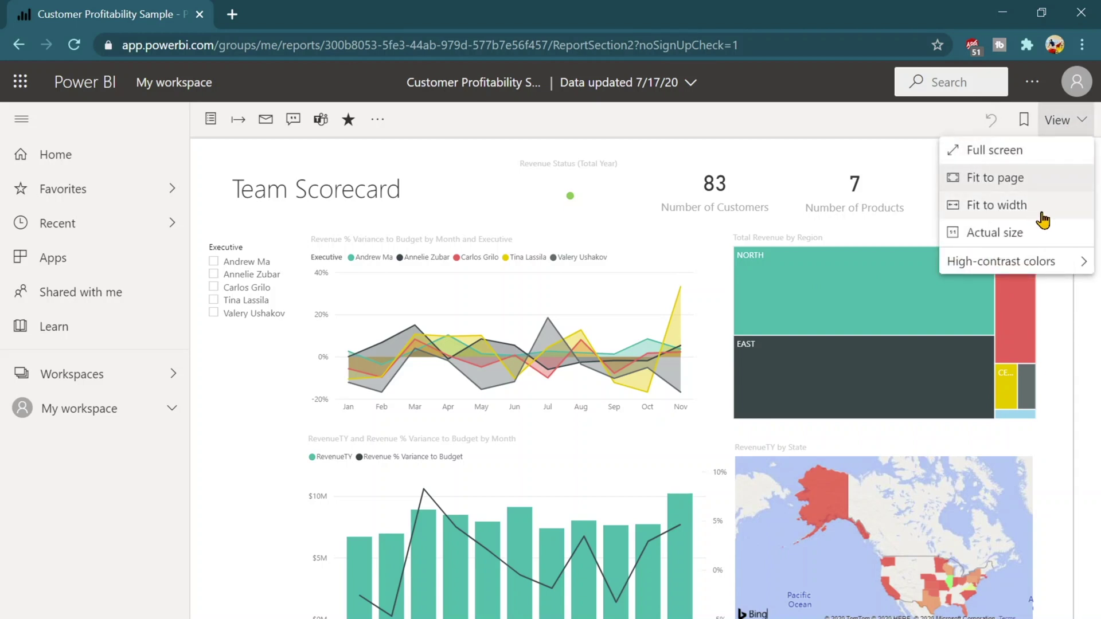
{"action": "mouse_move", "coordinate": [1042, 259]}
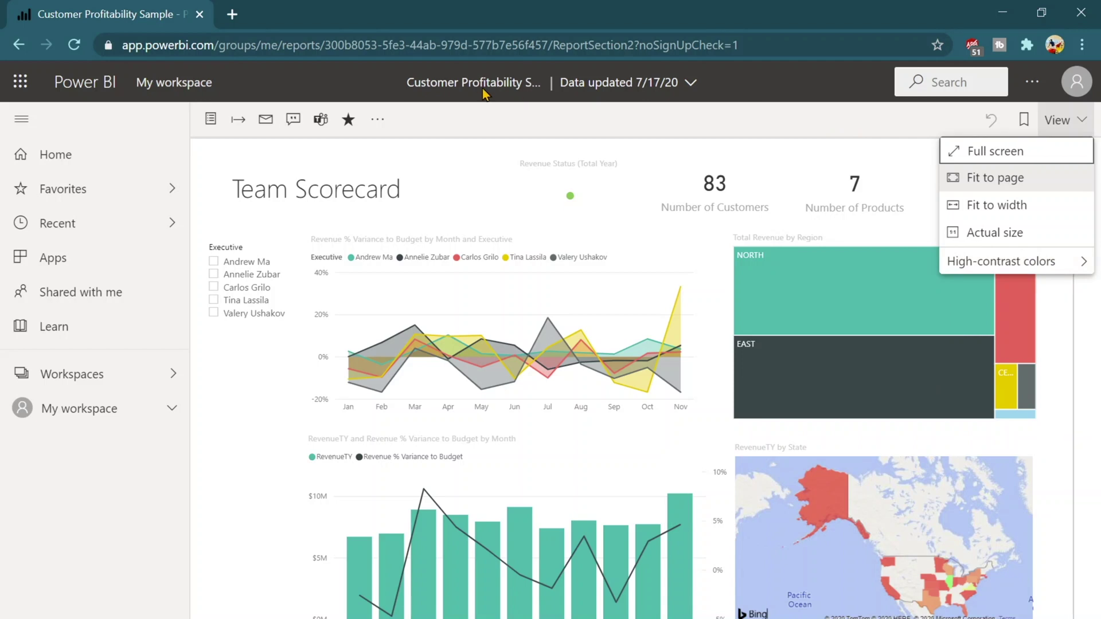
{"action": "left_click", "coordinate": [668, 82]}
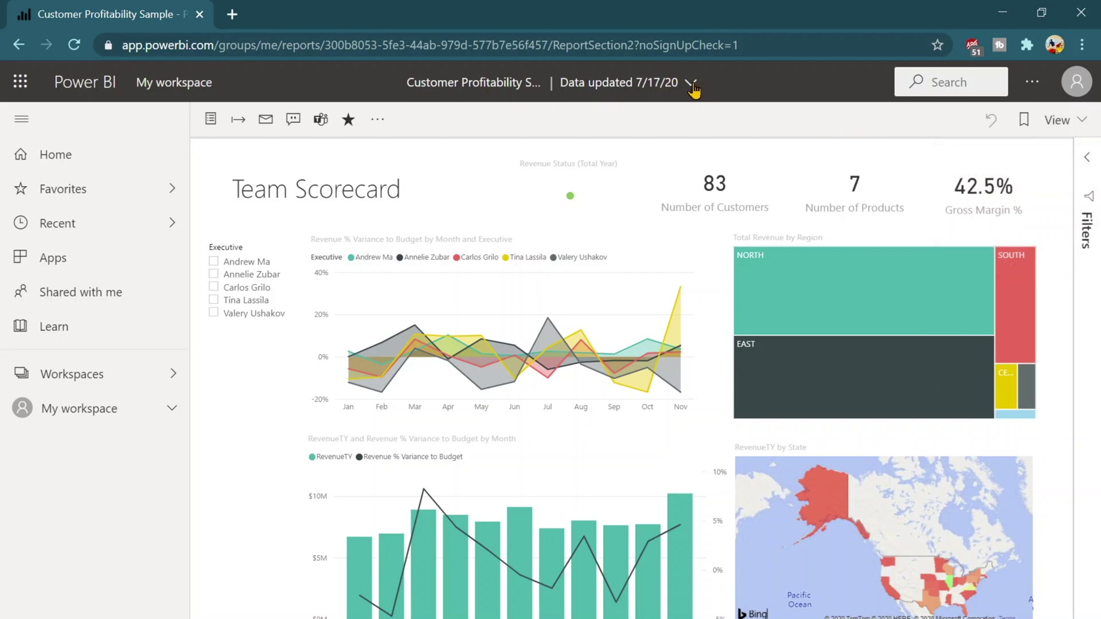
{"action": "left_click", "coordinate": [691, 83]}
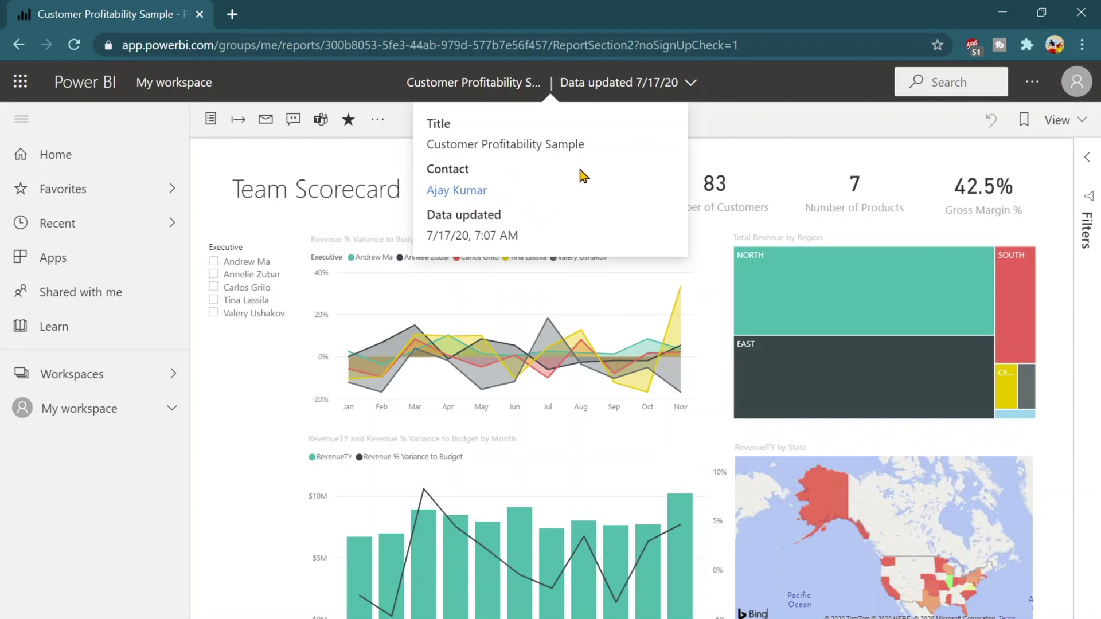
{"action": "left_click", "coordinate": [800, 136]}
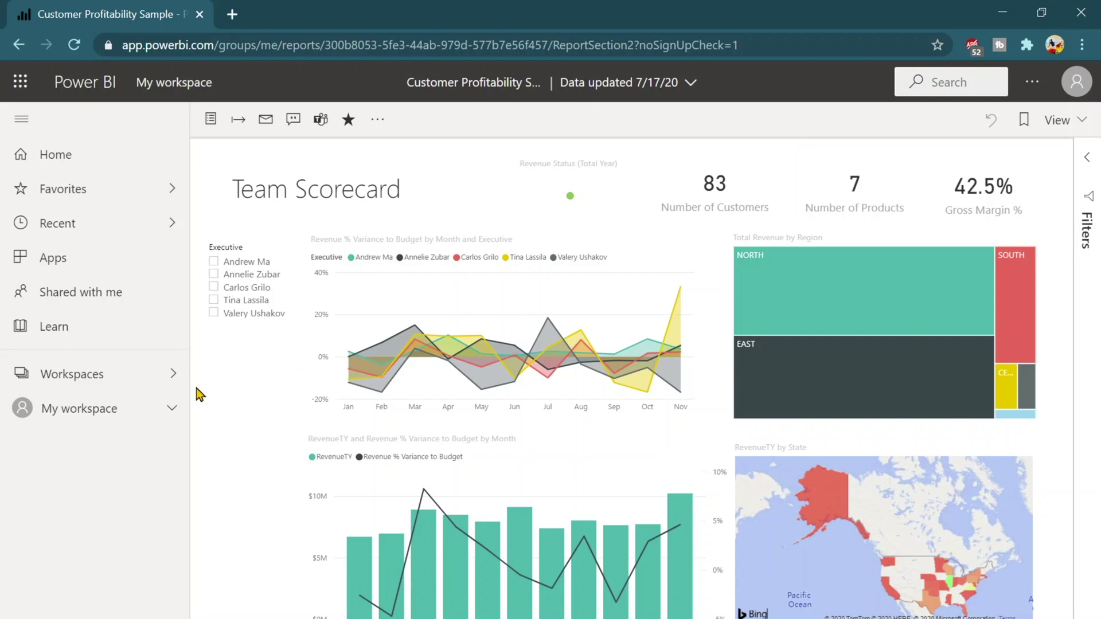
{"action": "left_click", "coordinate": [148, 407]}
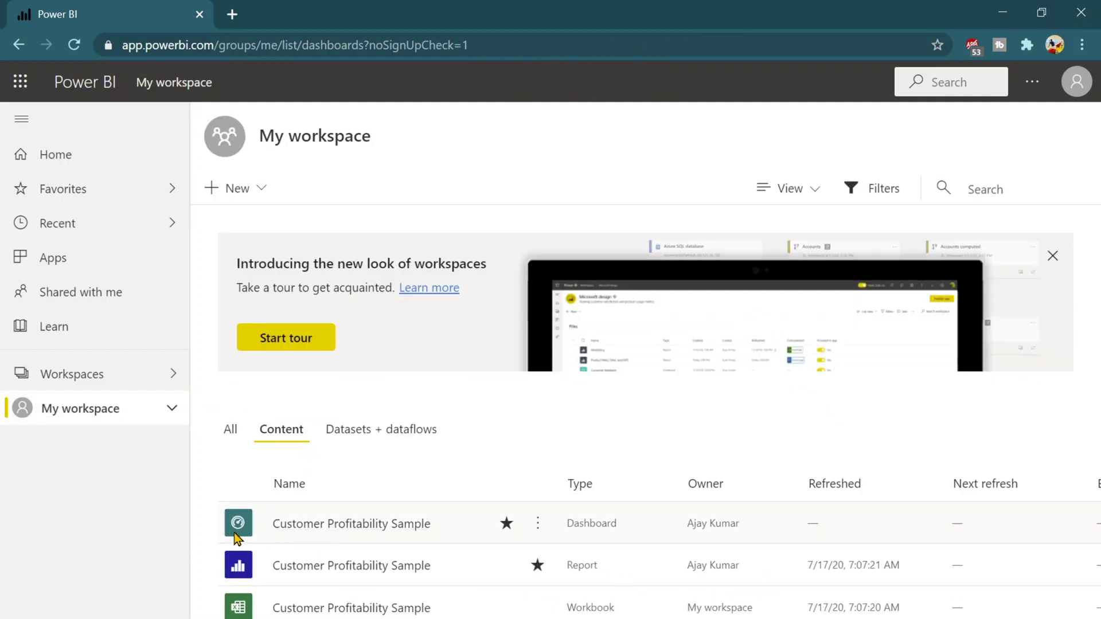
Open the Customer Profitability Sample dashboard and look over its Q&A page of suggested questions.
{"action": "left_click", "coordinate": [312, 526]}
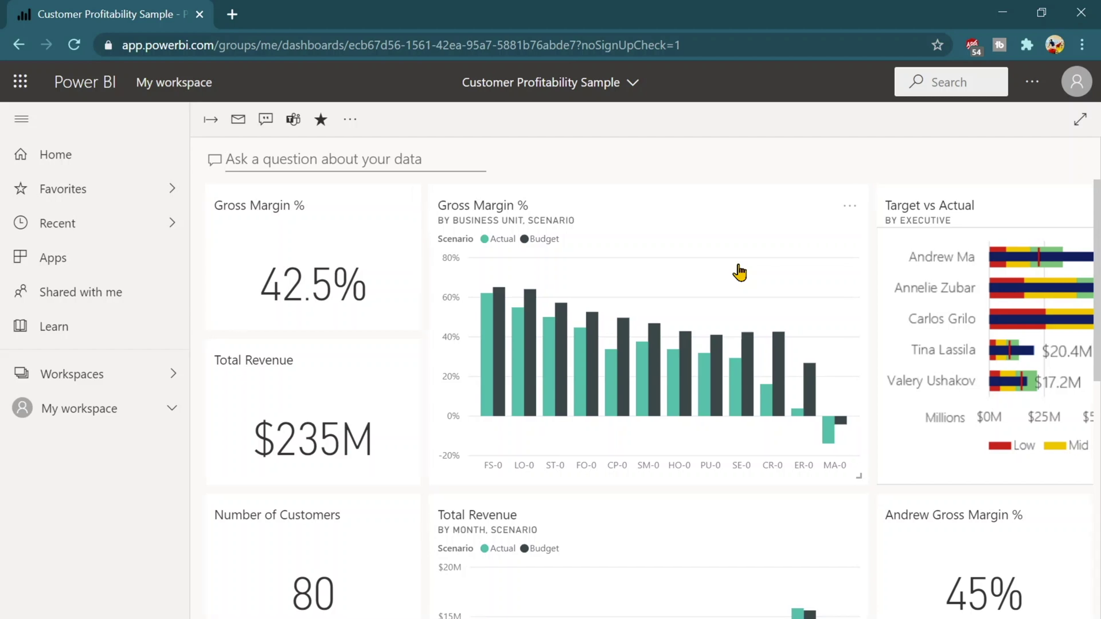
{"action": "scroll", "coordinate": [740, 272], "scroll_direction": "right", "scroll_amount": 3}
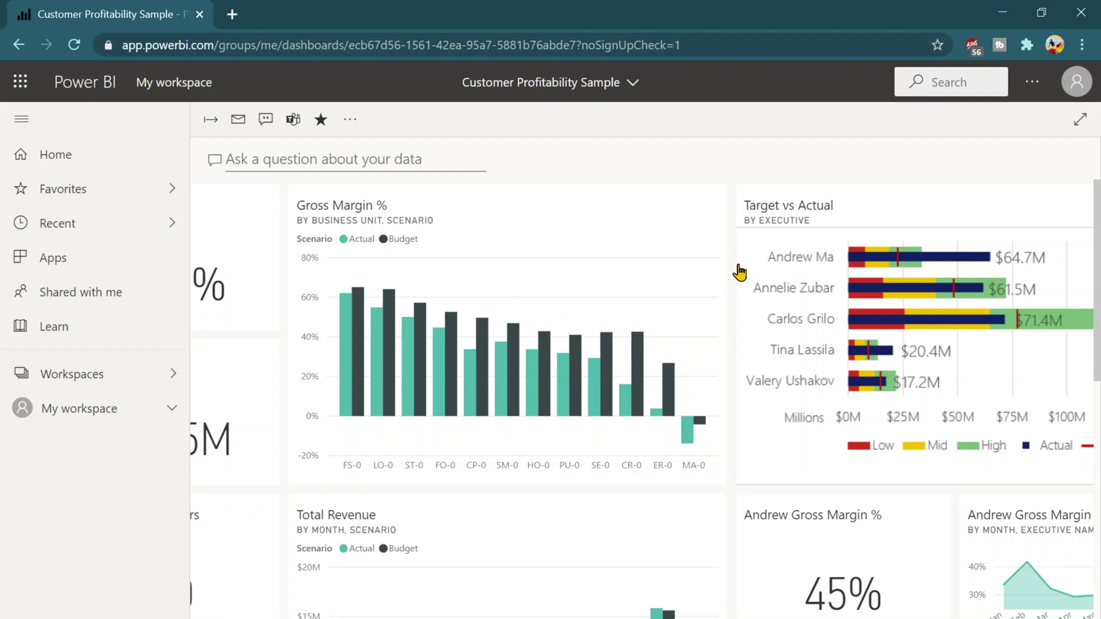
{"action": "scroll", "coordinate": [739, 272], "scroll_direction": "left", "scroll_amount": 3}
{"action": "scroll", "coordinate": [742, 270], "scroll_direction": "down", "scroll_amount": 1}
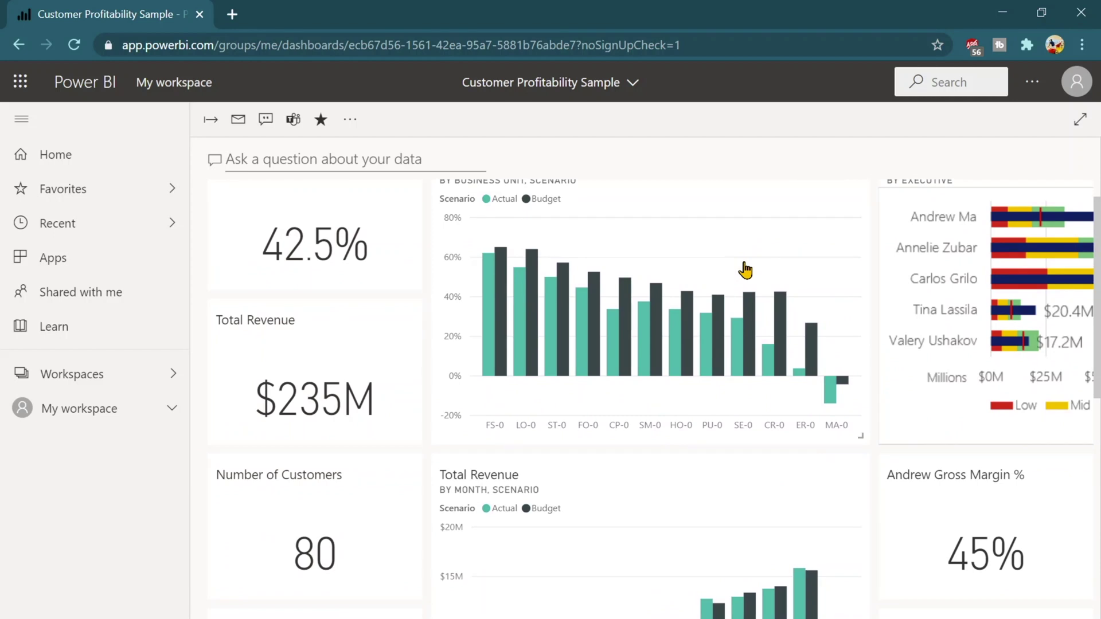
{"action": "scroll", "coordinate": [745, 269], "scroll_direction": "down", "scroll_amount": 8}
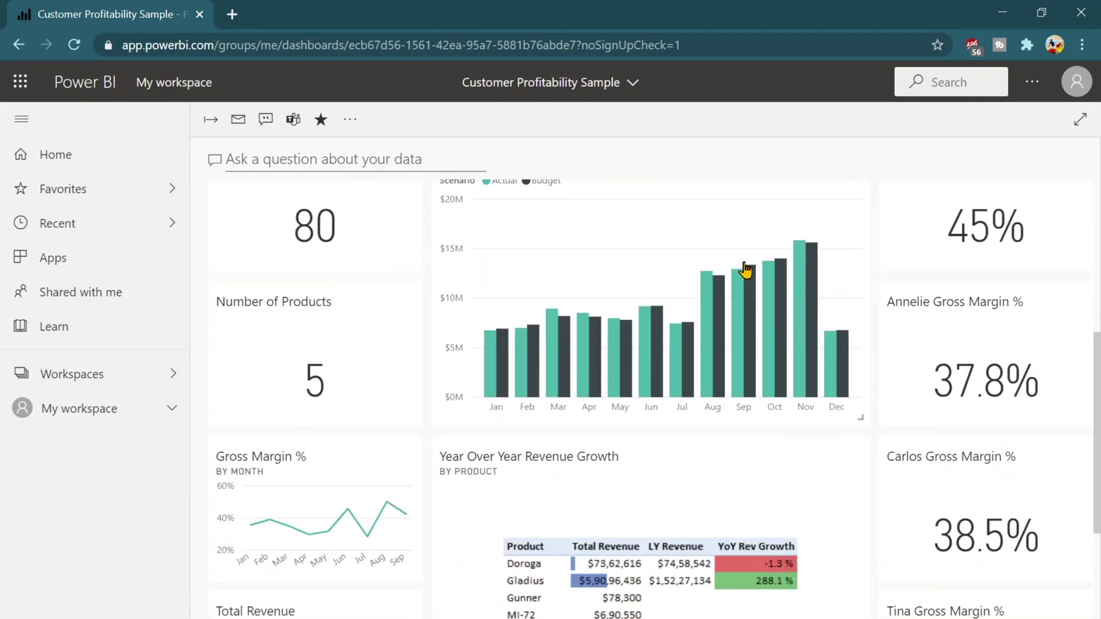
{"action": "scroll", "coordinate": [745, 270], "scroll_direction": "down", "scroll_amount": 1}
{"action": "scroll", "coordinate": [745, 270], "scroll_direction": "up", "scroll_amount": 9}
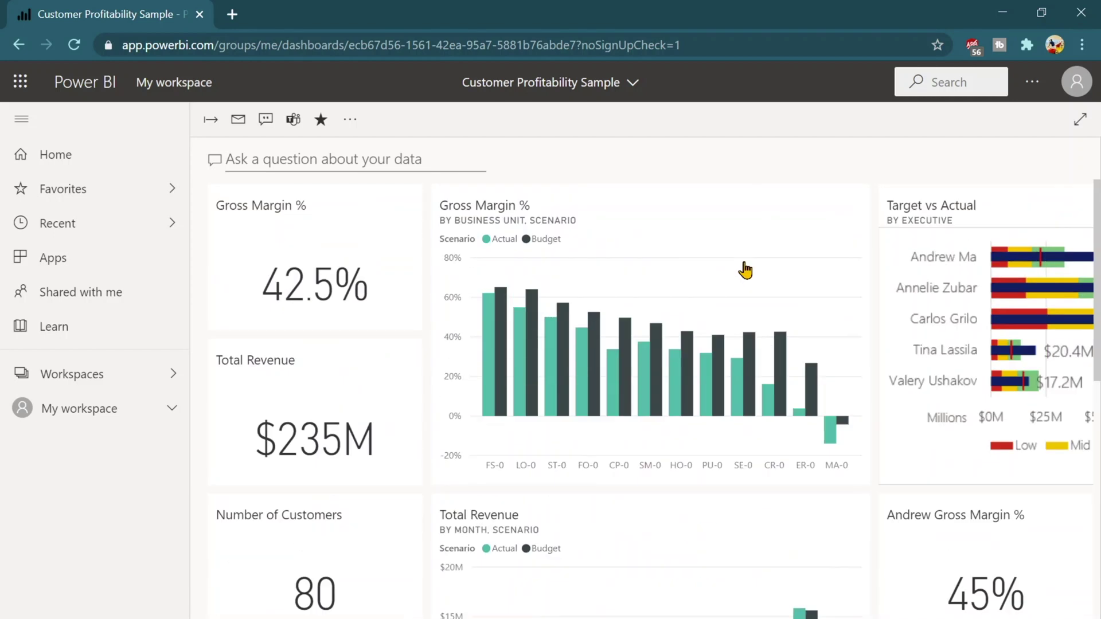
{"action": "scroll", "coordinate": [745, 270], "scroll_direction": "right", "scroll_amount": 3}
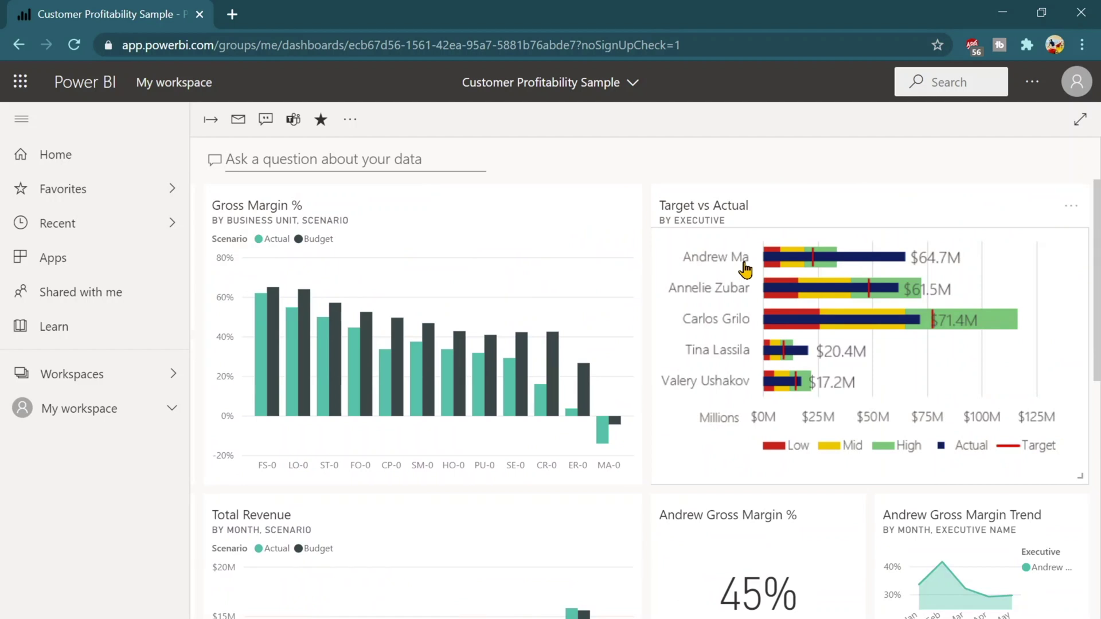
{"action": "left_click", "coordinate": [310, 164]}
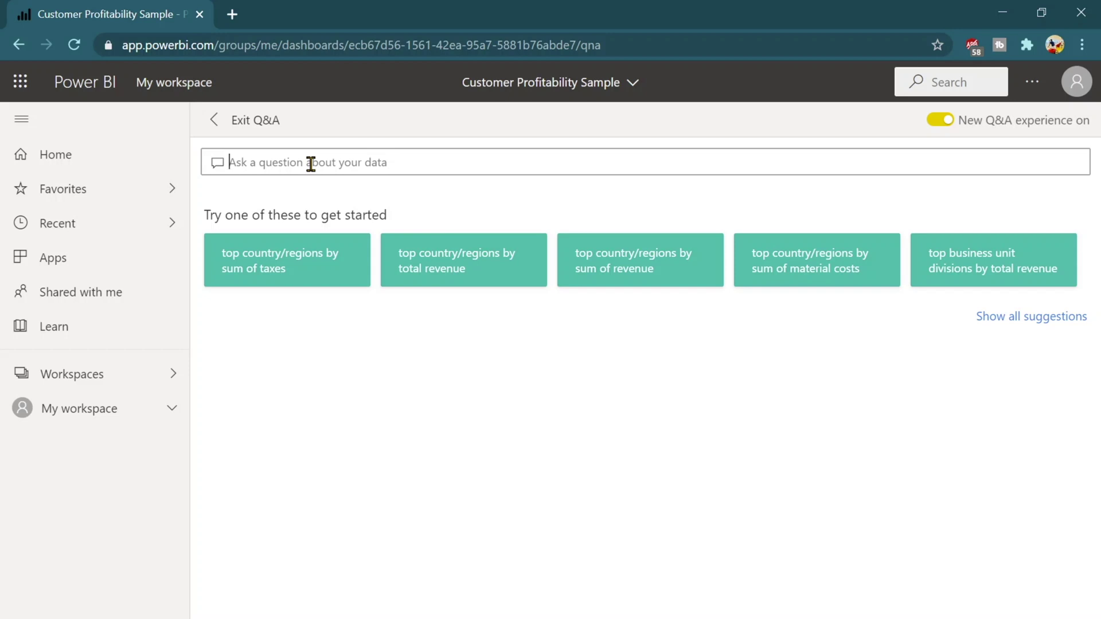
{"action": "left_click", "coordinate": [213, 120]}
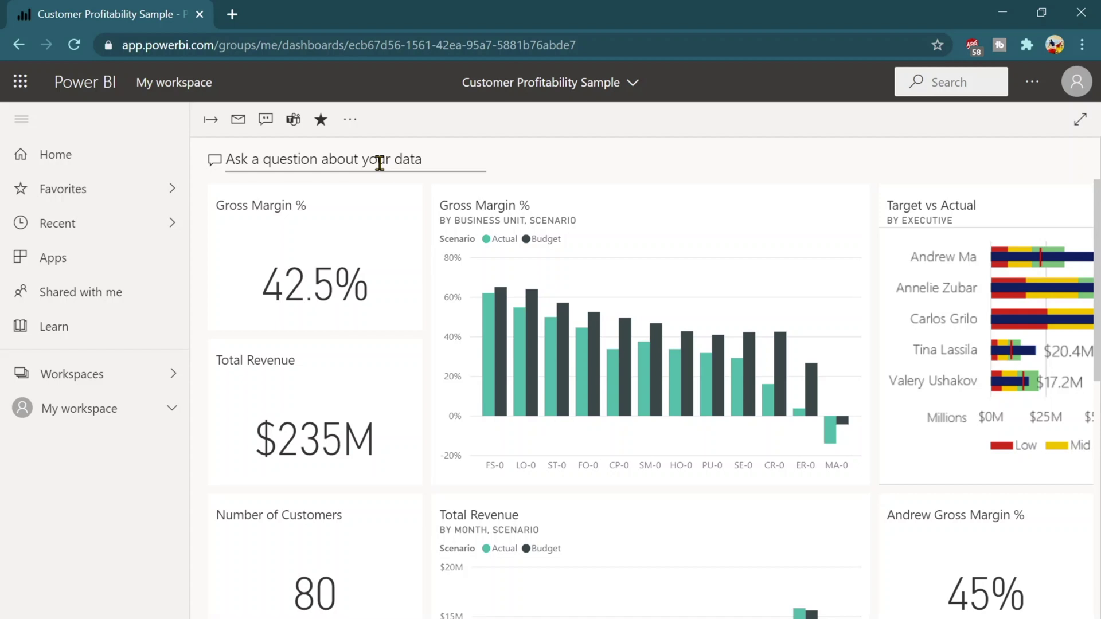
Open the Dashboard theme panel from the More options menu, showing the current Light theme.
{"action": "left_click", "coordinate": [357, 121]}
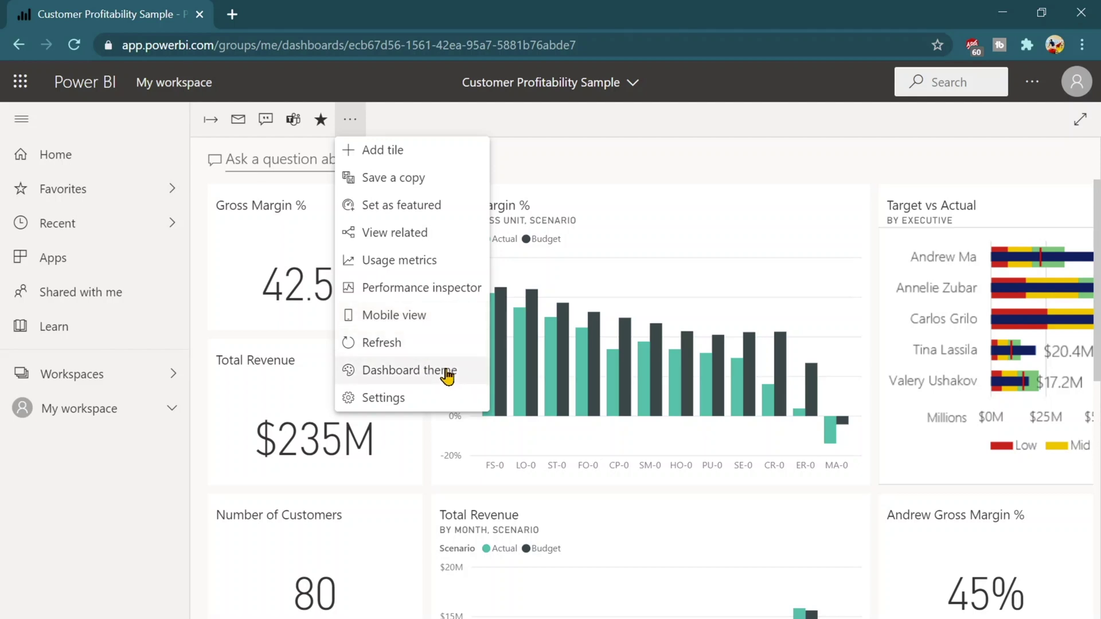
{"action": "left_click", "coordinate": [447, 376]}
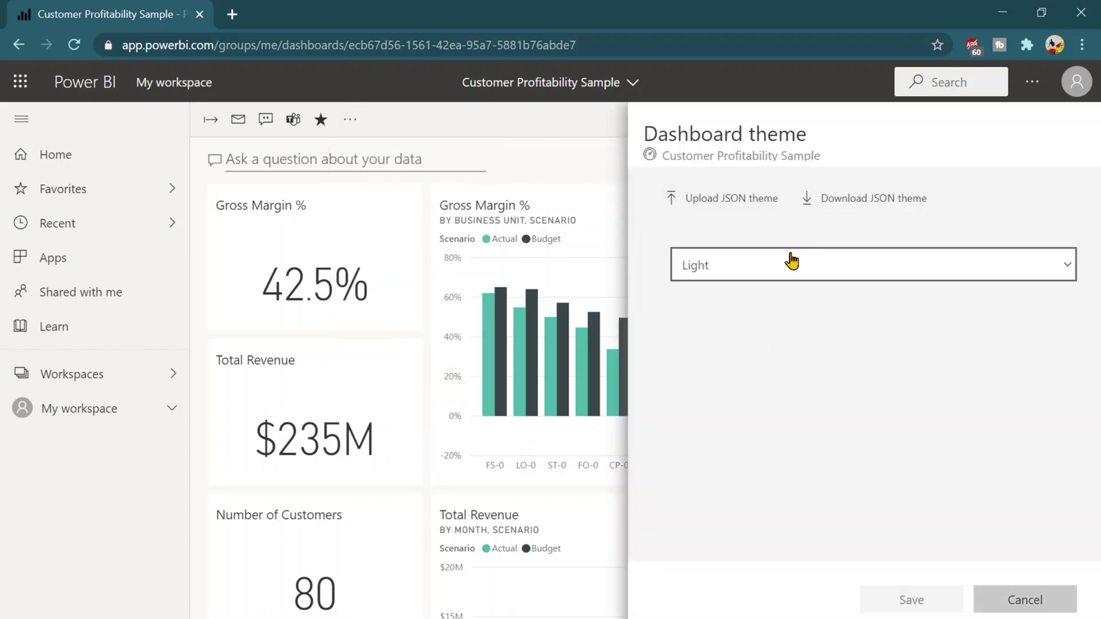
Preview the Color-blind friendly theme, then apply and save the Dark theme for the dashboard.
{"action": "left_click", "coordinate": [779, 271]}
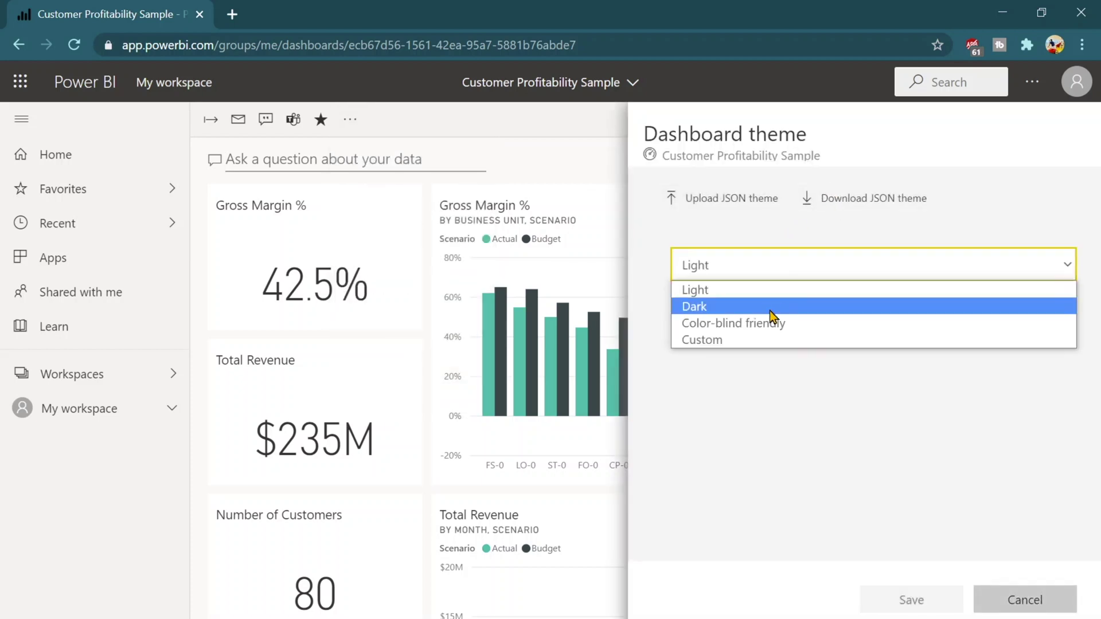
{"action": "left_click", "coordinate": [773, 323]}
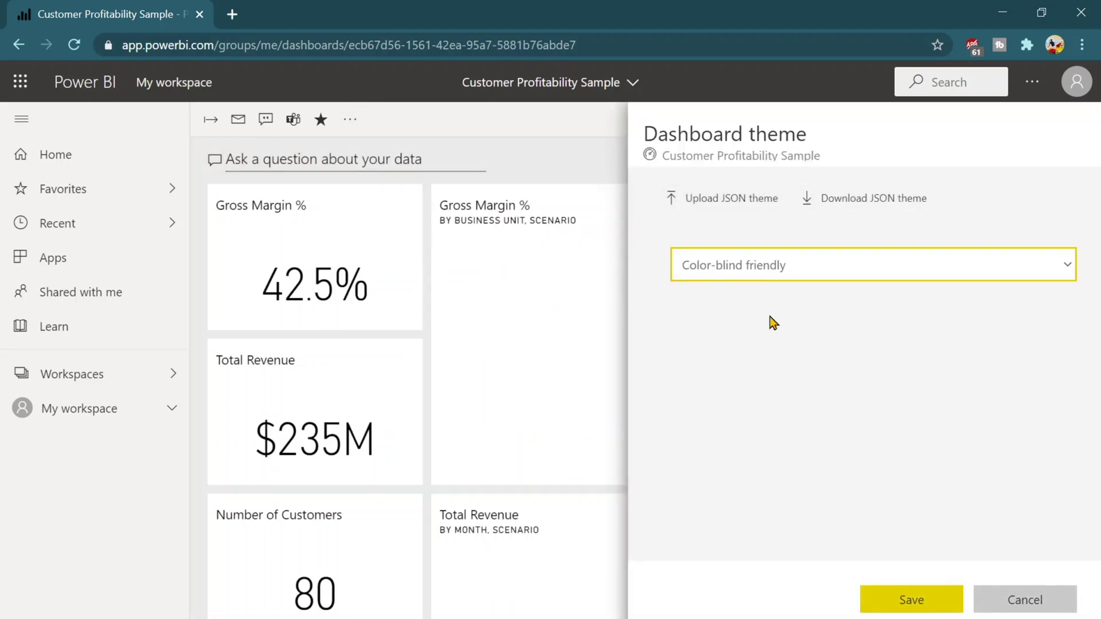
{"action": "left_click", "coordinate": [785, 276]}
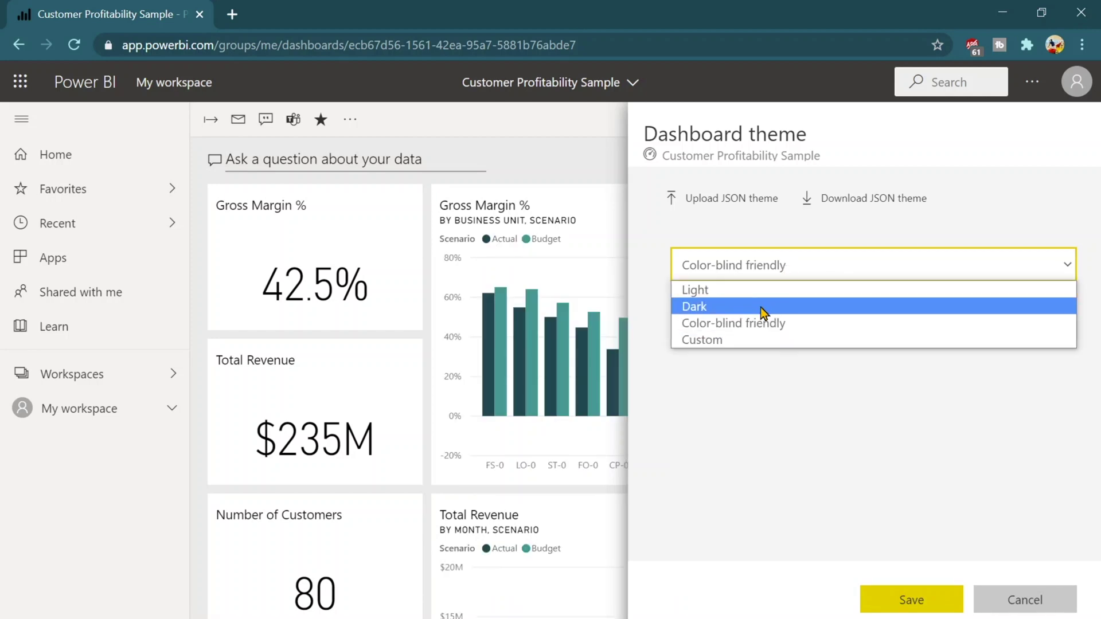
{"action": "left_click", "coordinate": [764, 309]}
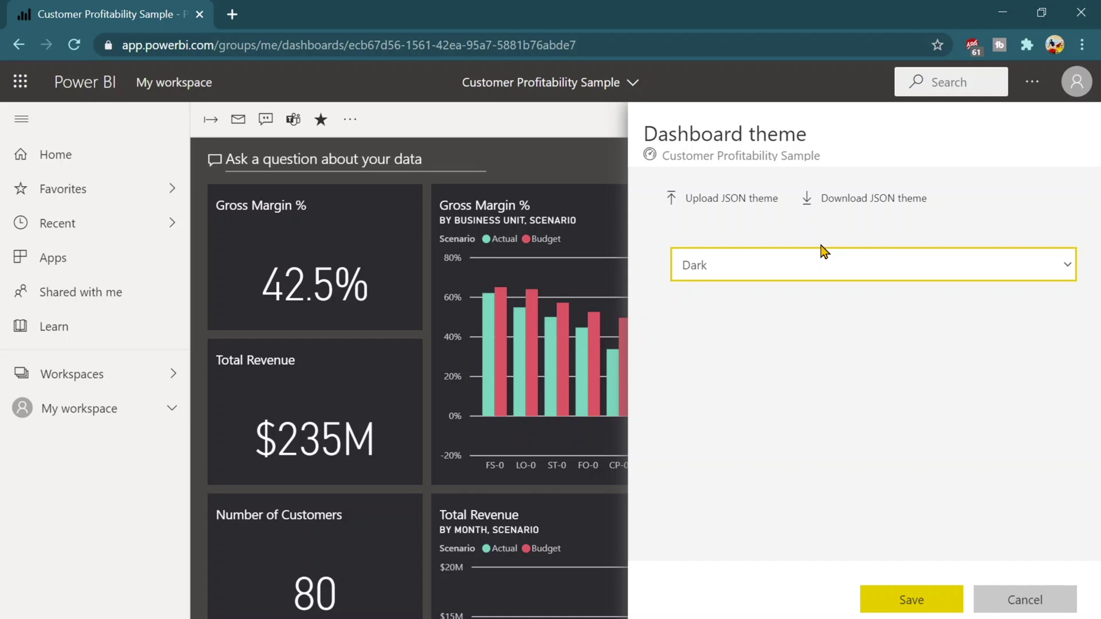
{"action": "left_click", "coordinate": [1025, 600]}
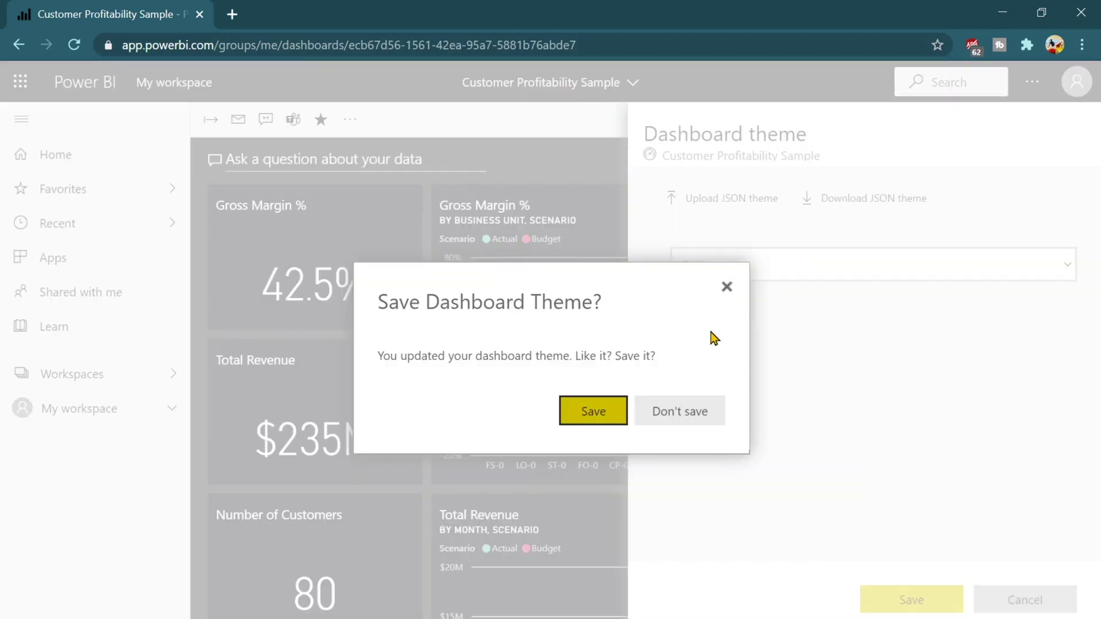
{"action": "left_click", "coordinate": [576, 417]}
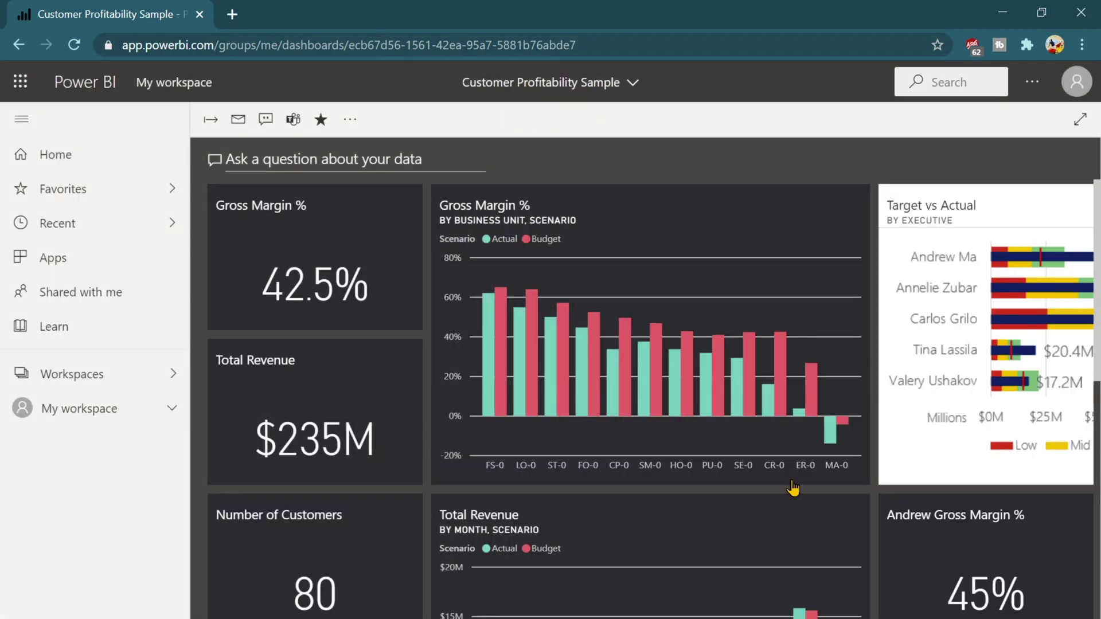
{"action": "scroll", "coordinate": [570, 462], "scroll_direction": "right", "scroll_amount": 4}
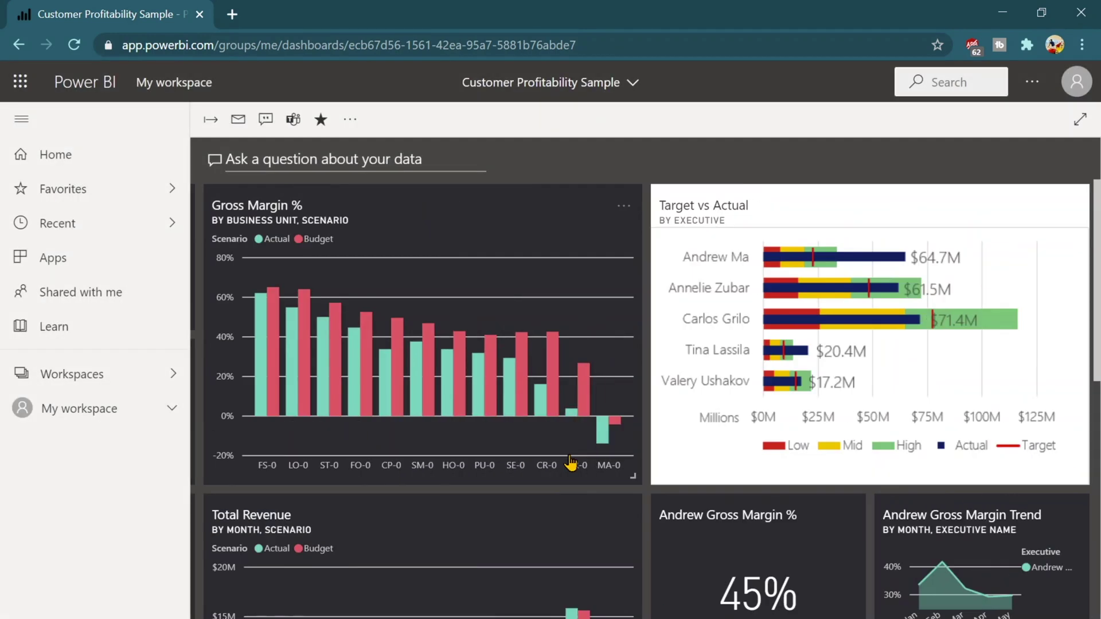
{"action": "scroll", "coordinate": [571, 462], "scroll_direction": "down", "scroll_amount": 8}
{"action": "scroll", "coordinate": [571, 462], "scroll_direction": "up", "scroll_amount": 8}
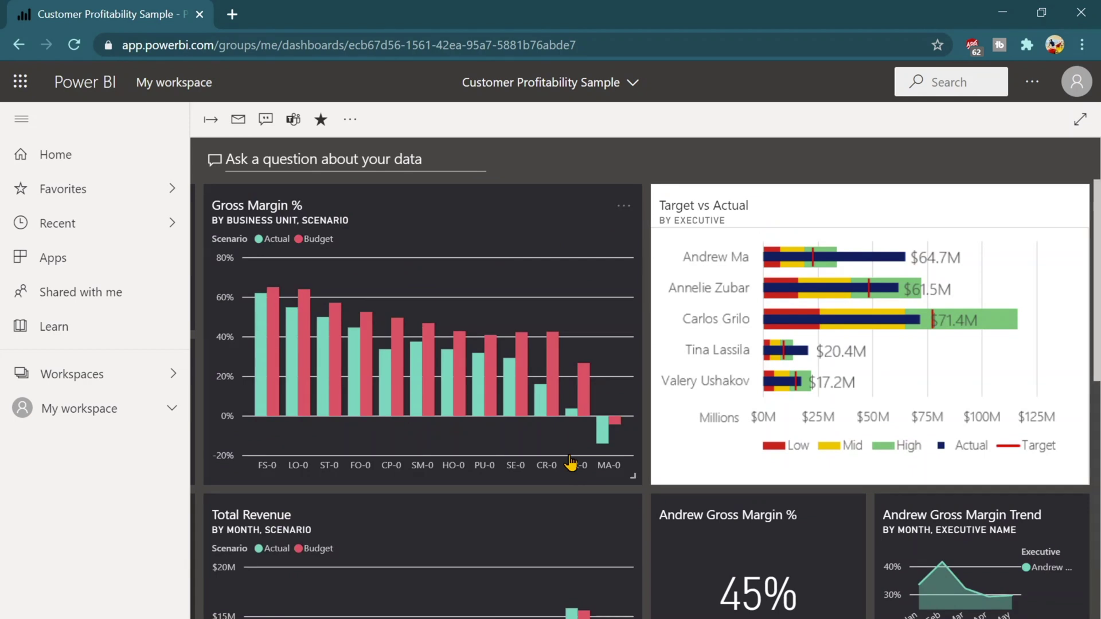